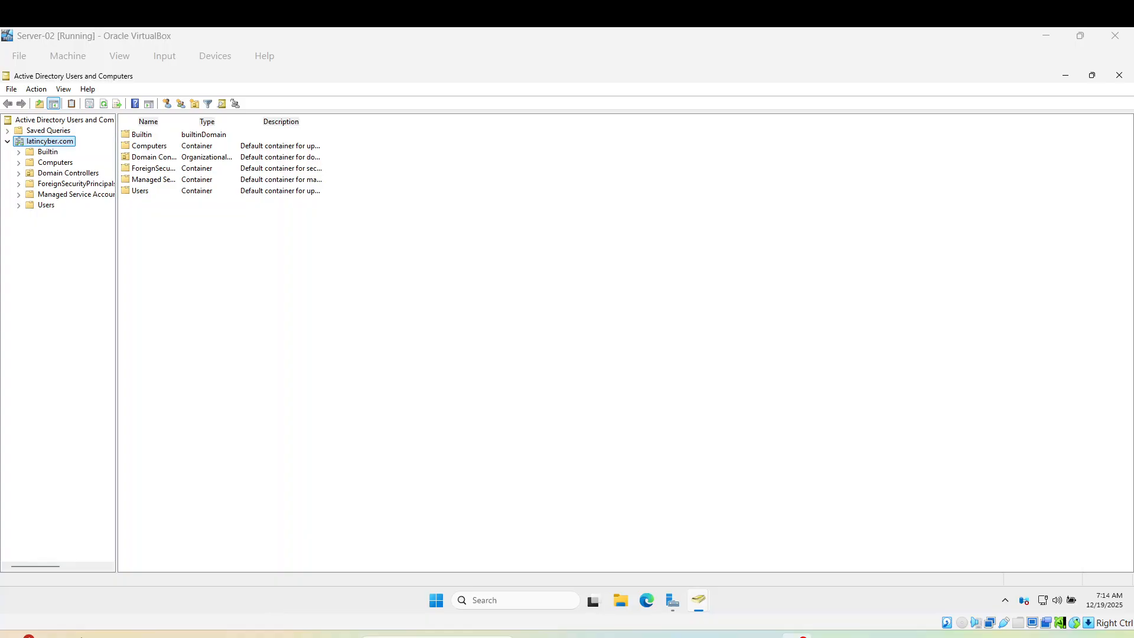
Step: Create an organizational unit named Miami directly under the latincyber.com domain, keeping protection from accidental deletion on
{"action": "right_click", "coordinate": [47, 142]}
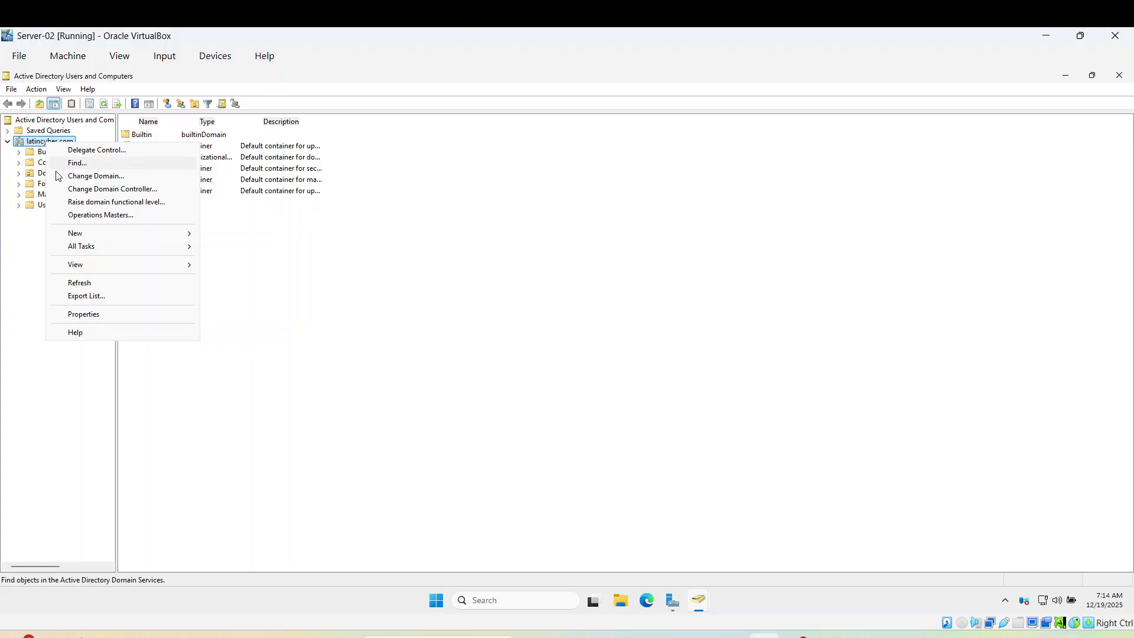
{"action": "mouse_move", "coordinate": [164, 233]}
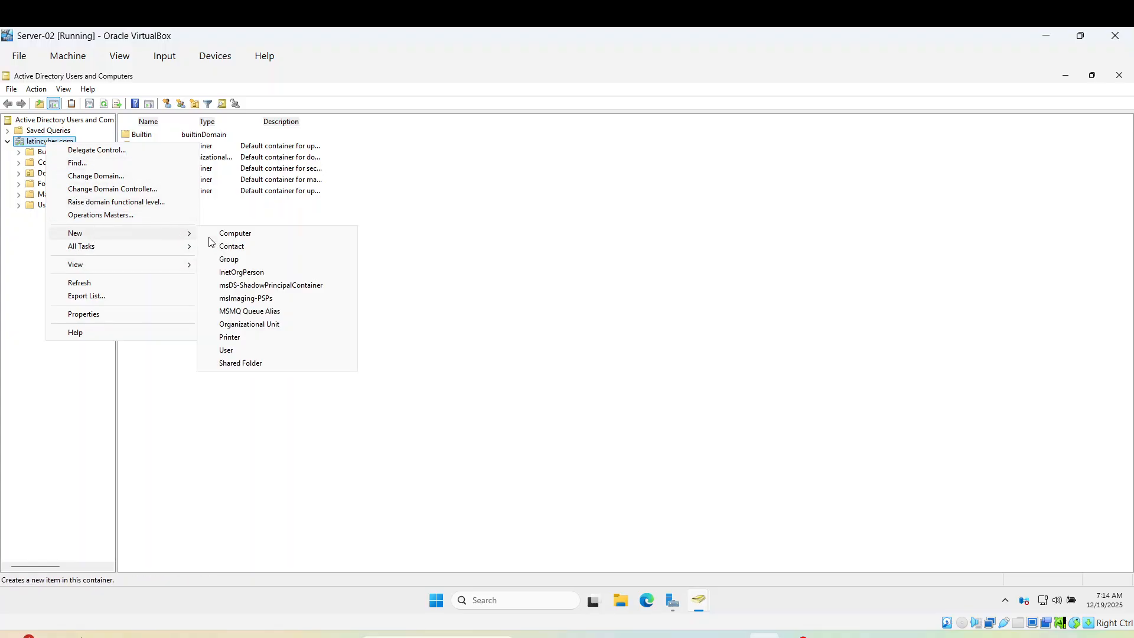
{"action": "left_click", "coordinate": [258, 325]}
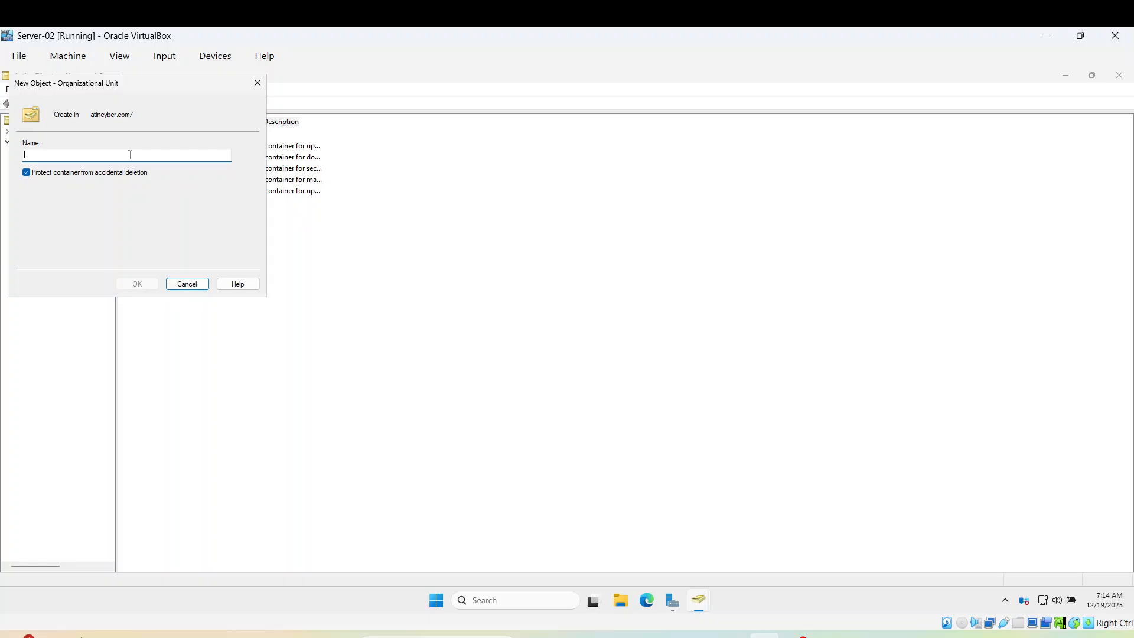
{"action": "type", "text": "M"}
{"action": "type", "text": "ian"}
{"action": "type", "text": "mi"}
{"action": "key", "text": "Return"}
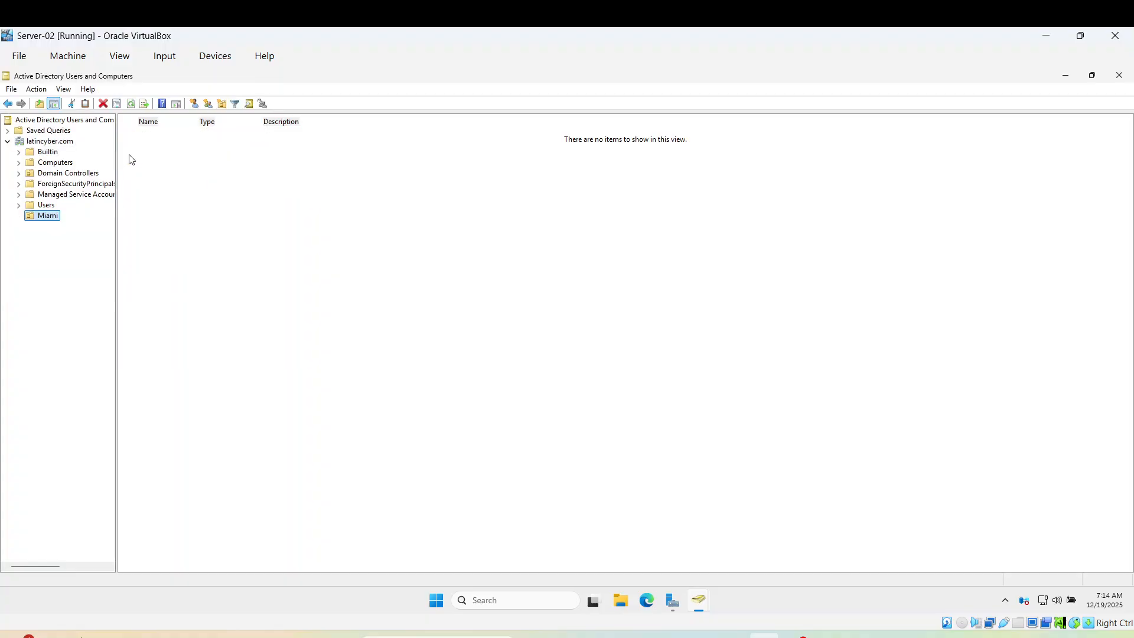
Step: Review the Miami organizational unit's general, Managed By and COM+ properties, including the manager selection, without changing anything
{"action": "right_click", "coordinate": [50, 216]}
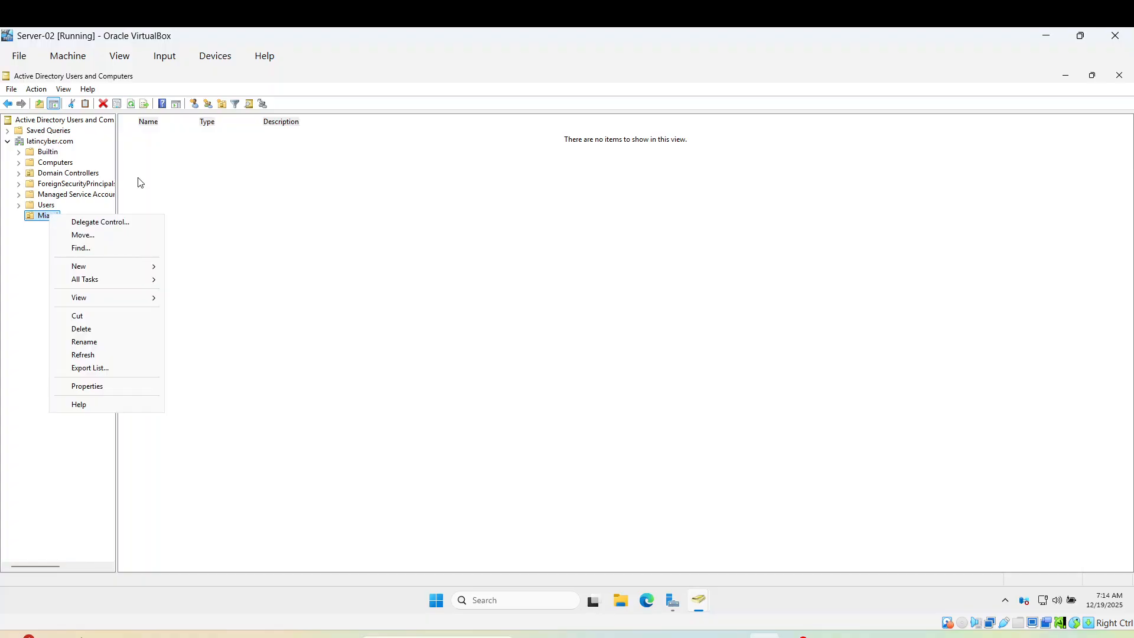
{"action": "left_click", "coordinate": [87, 386]}
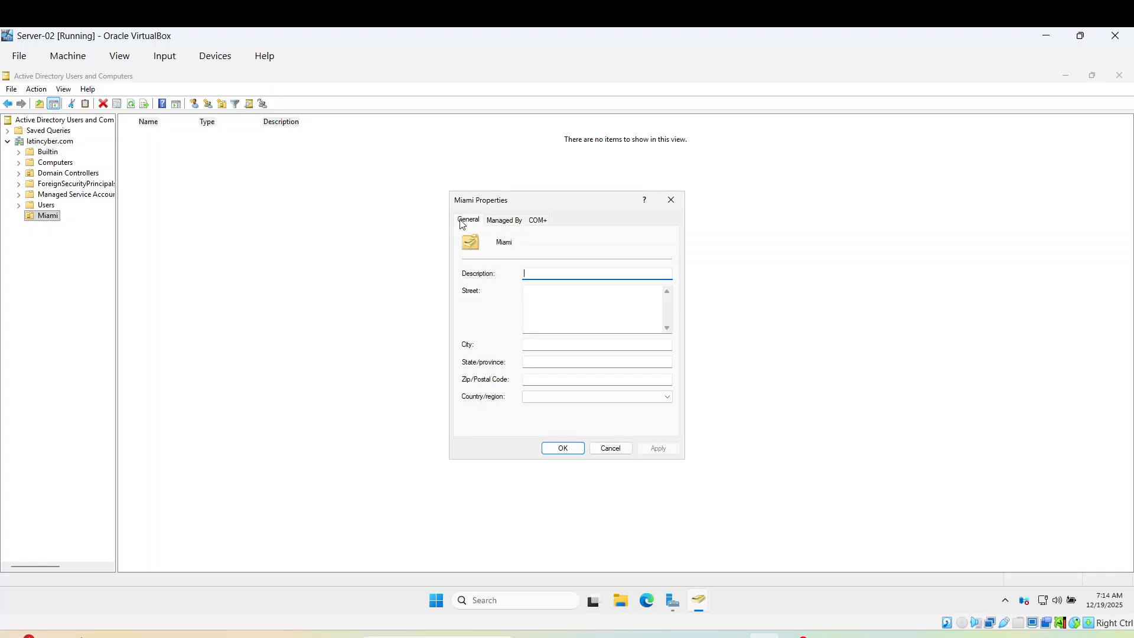
{"action": "left_click", "coordinate": [506, 226]}
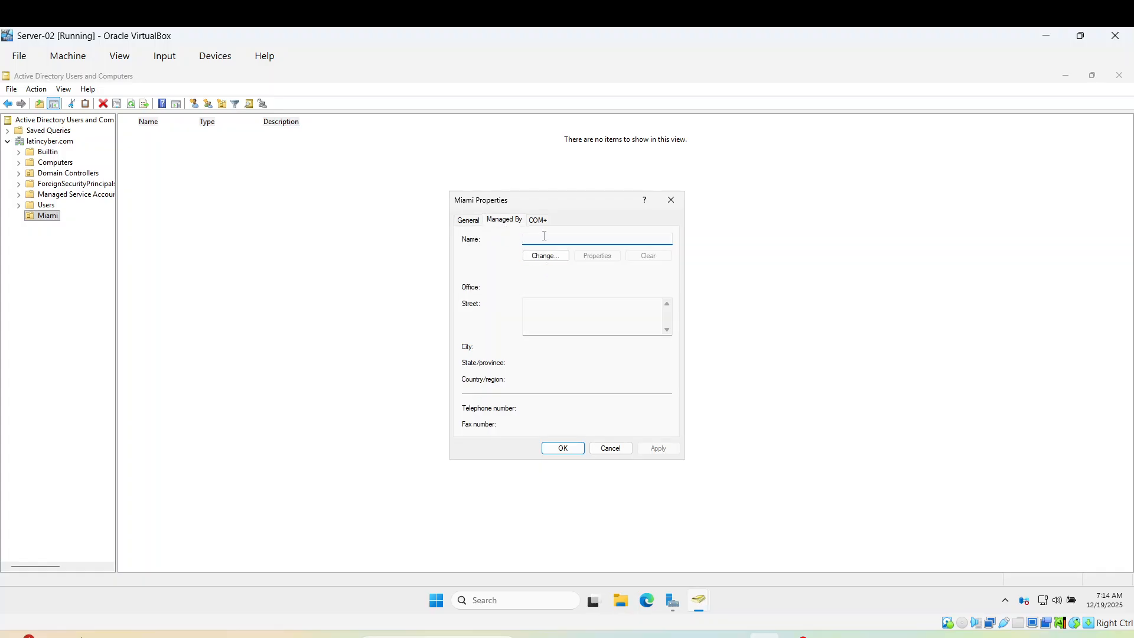
{"action": "left_click", "coordinate": [539, 223]}
{"action": "left_click", "coordinate": [504, 224]}
{"action": "left_click", "coordinate": [544, 256]}
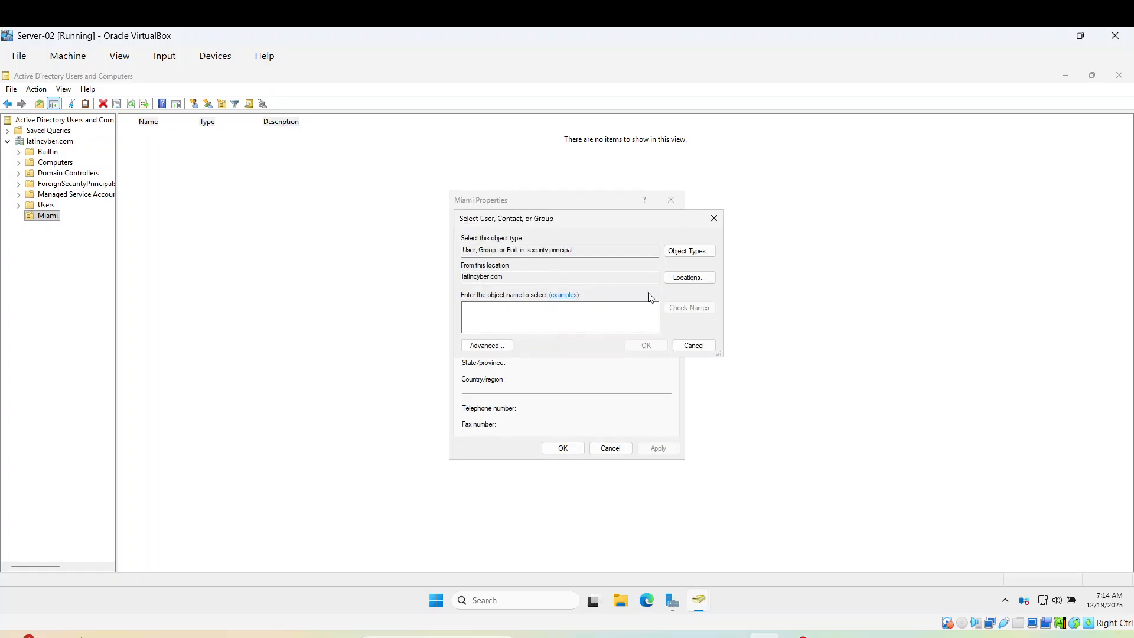
{"action": "left_click", "coordinate": [712, 222]}
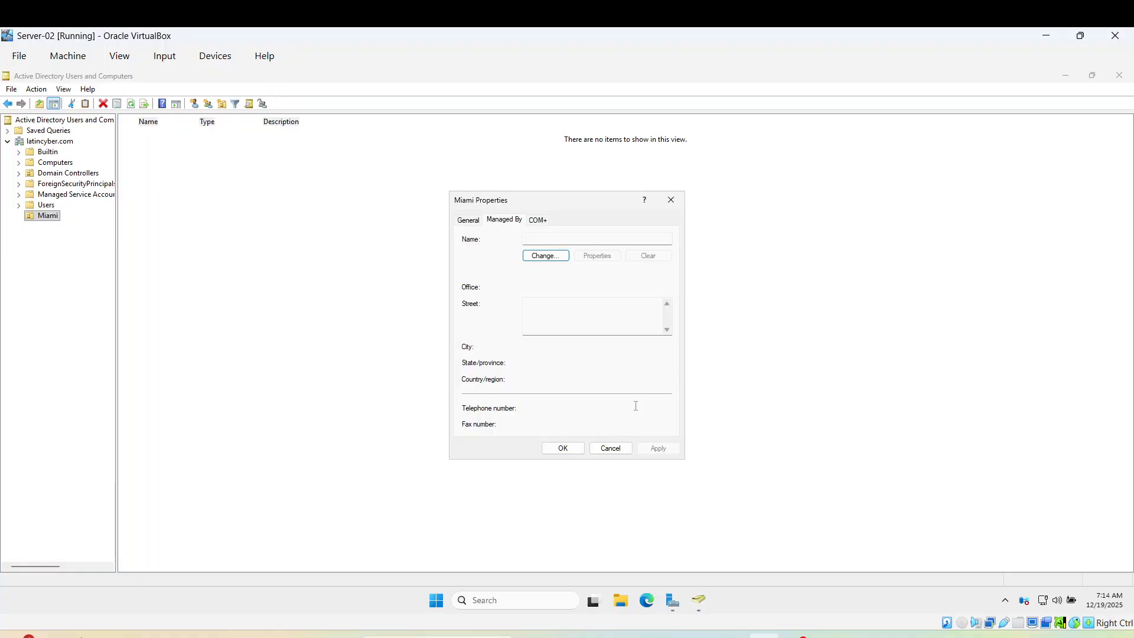
{"action": "left_click", "coordinate": [609, 448]}
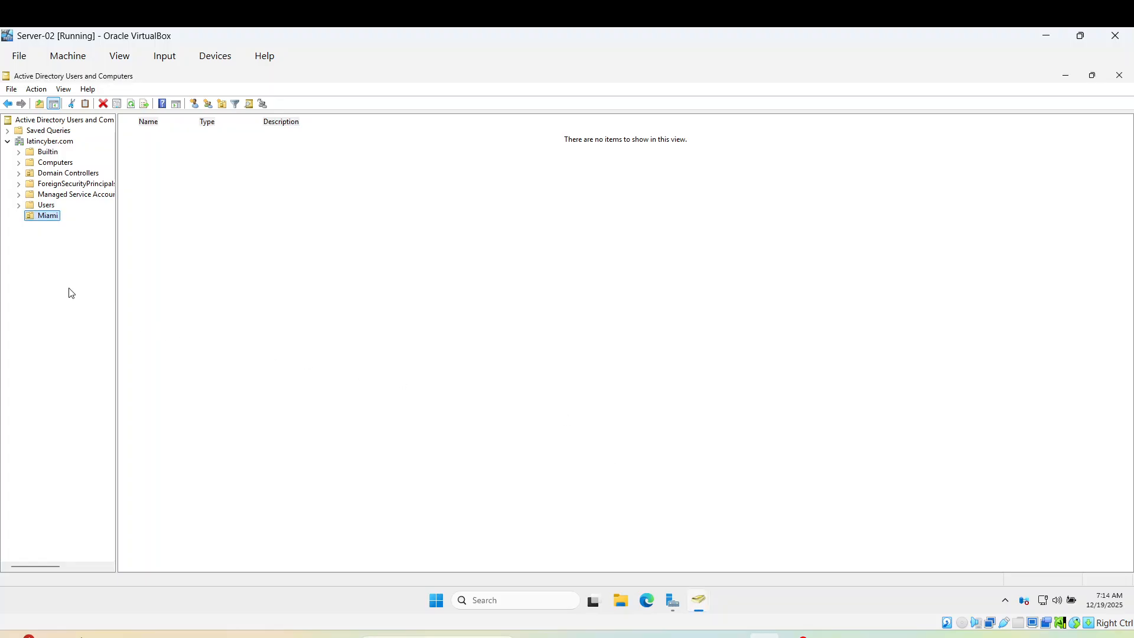
Step: Try to delete the Miami organizational unit while its accidental-deletion protection is still on
{"action": "right_click", "coordinate": [49, 217]}
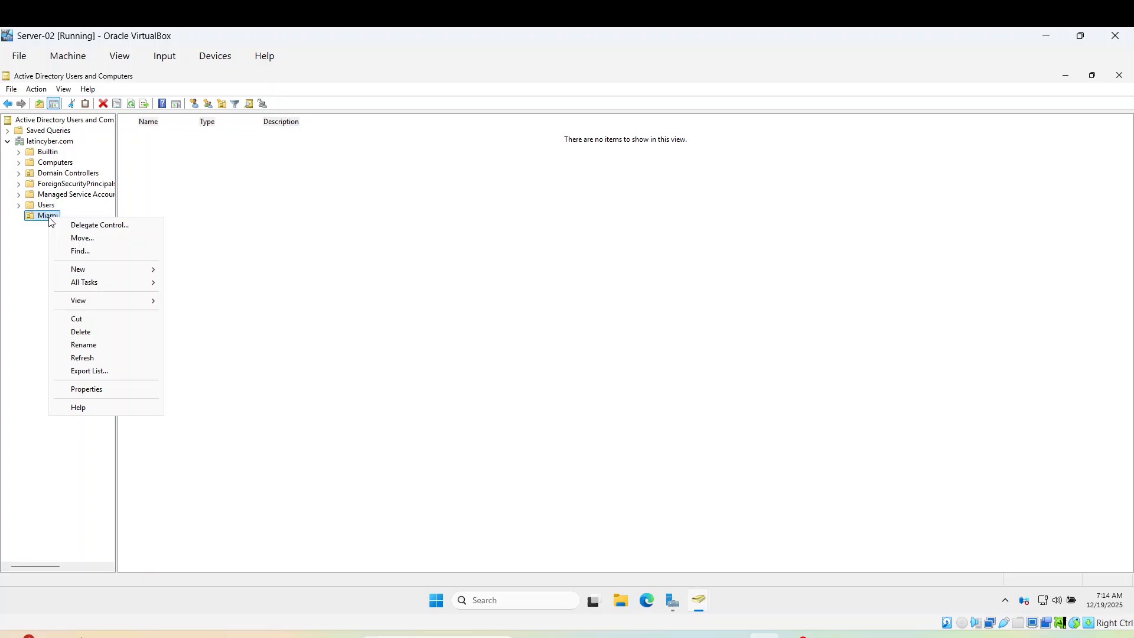
{"action": "left_click", "coordinate": [92, 333]}
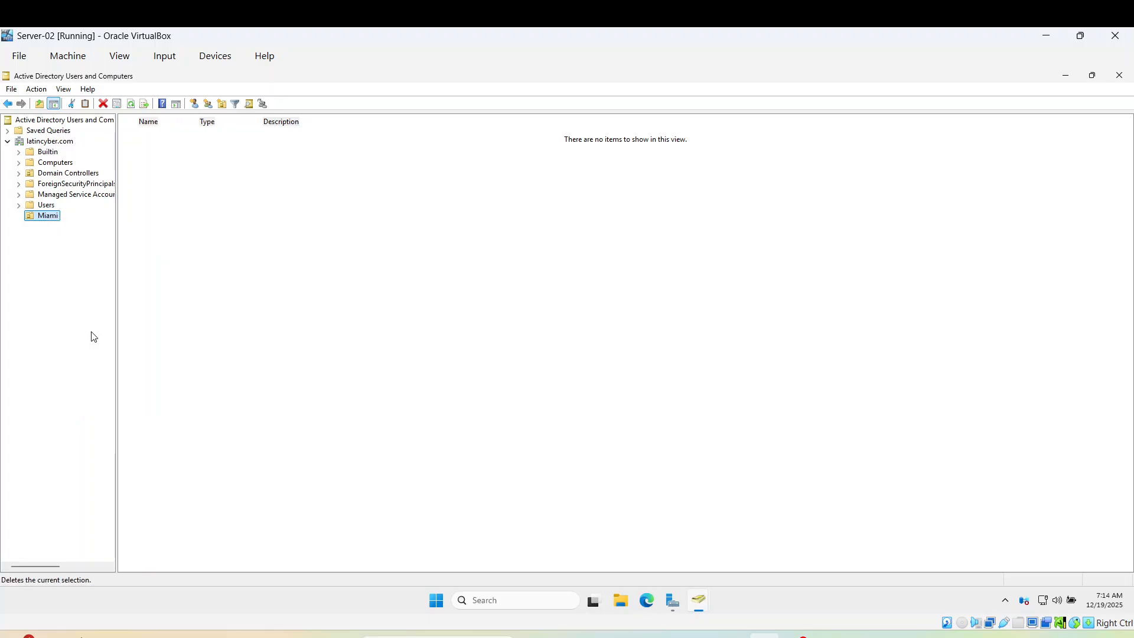
{"action": "left_click", "coordinate": [594, 377]}
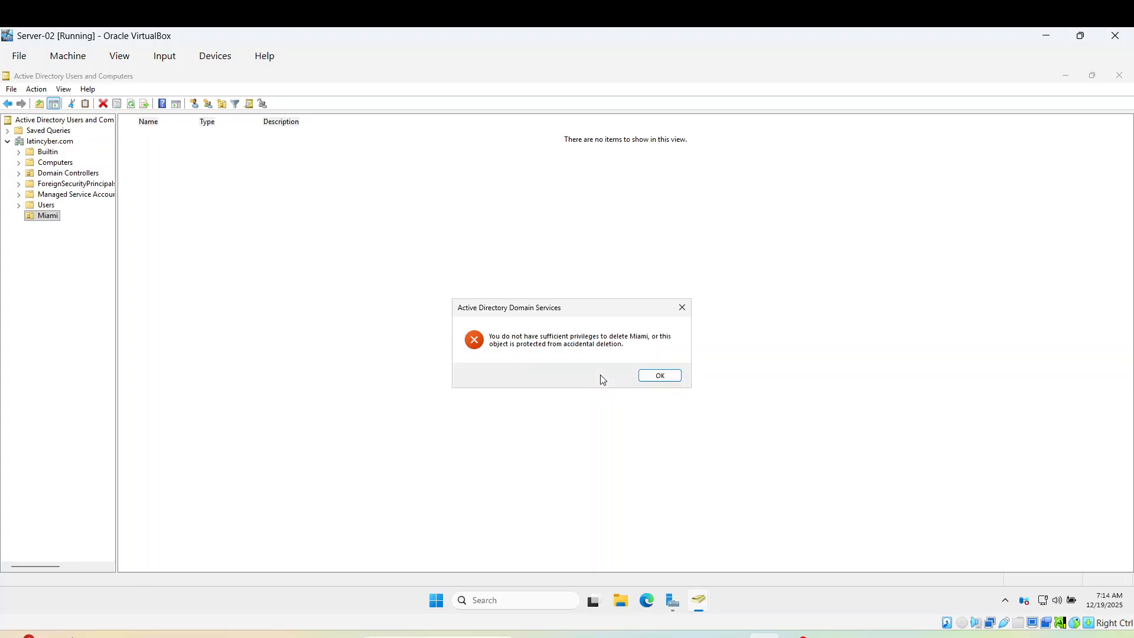
{"action": "left_click", "coordinate": [658, 376]}
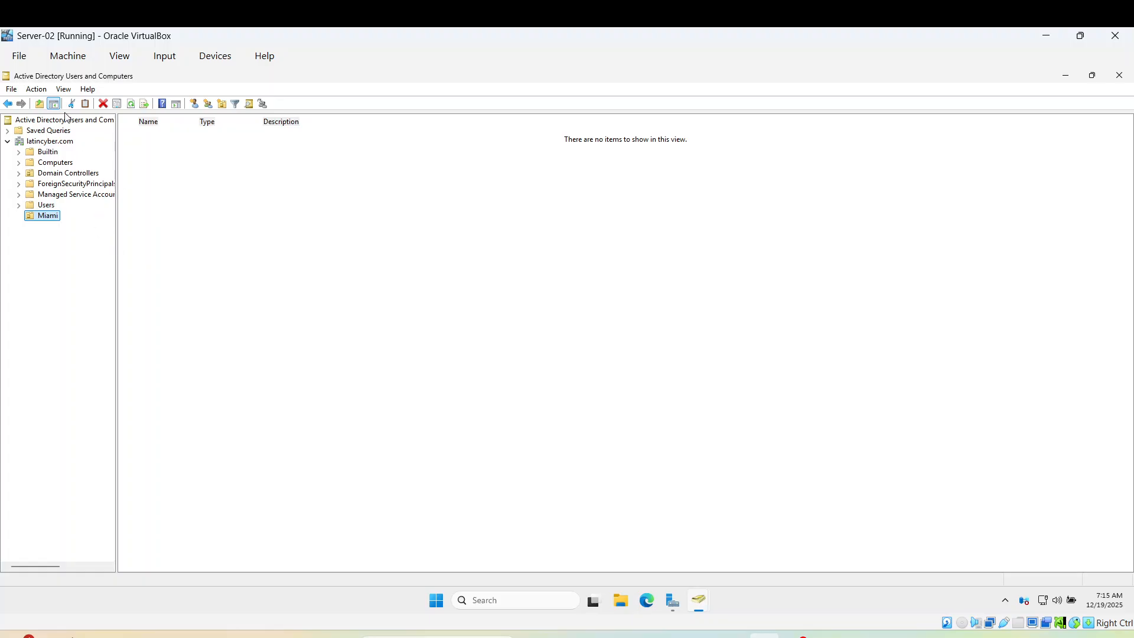
Step: Enable Advanced Features and remove the protection from accidental deletion in the Miami organizational unit's object properties
{"action": "left_click", "coordinate": [64, 89]}
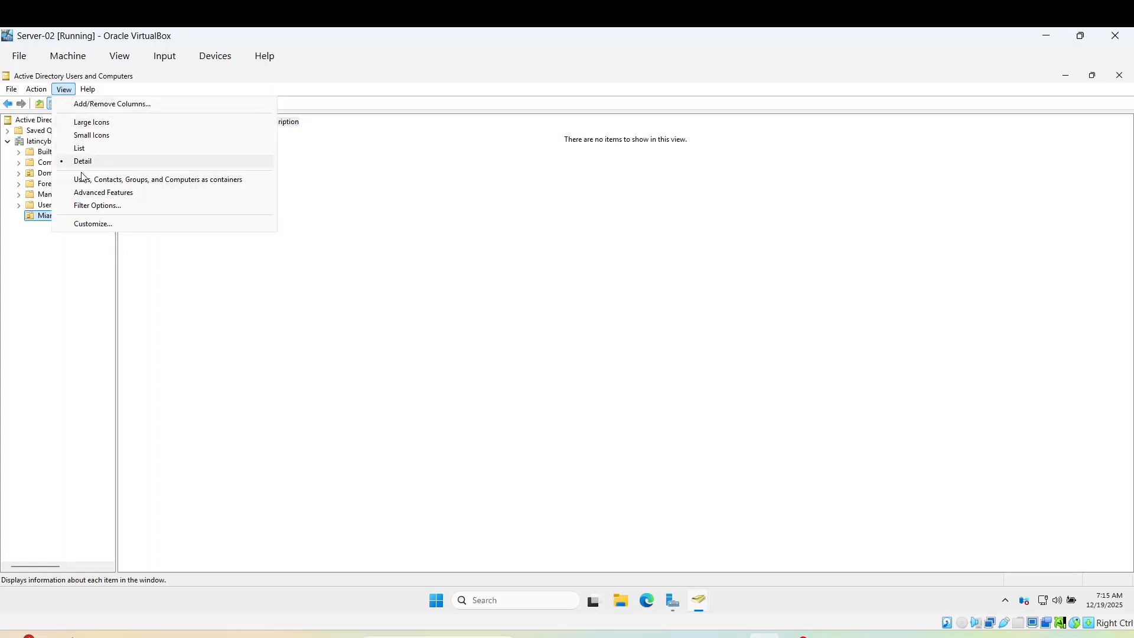
{"action": "left_click", "coordinate": [102, 194]}
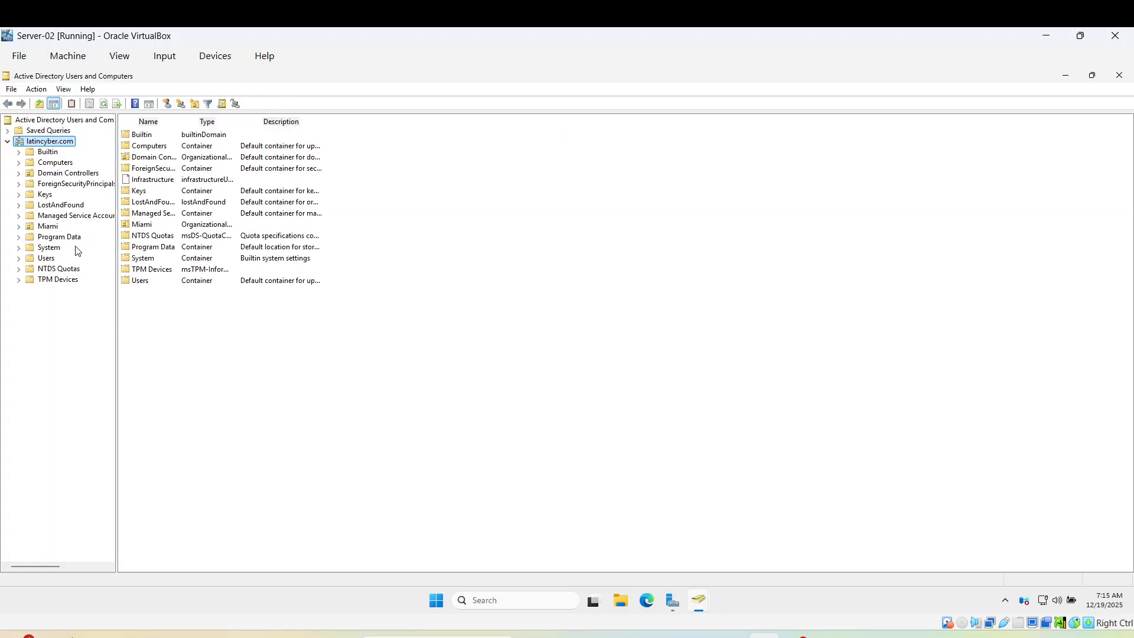
{"action": "left_click", "coordinate": [41, 227]}
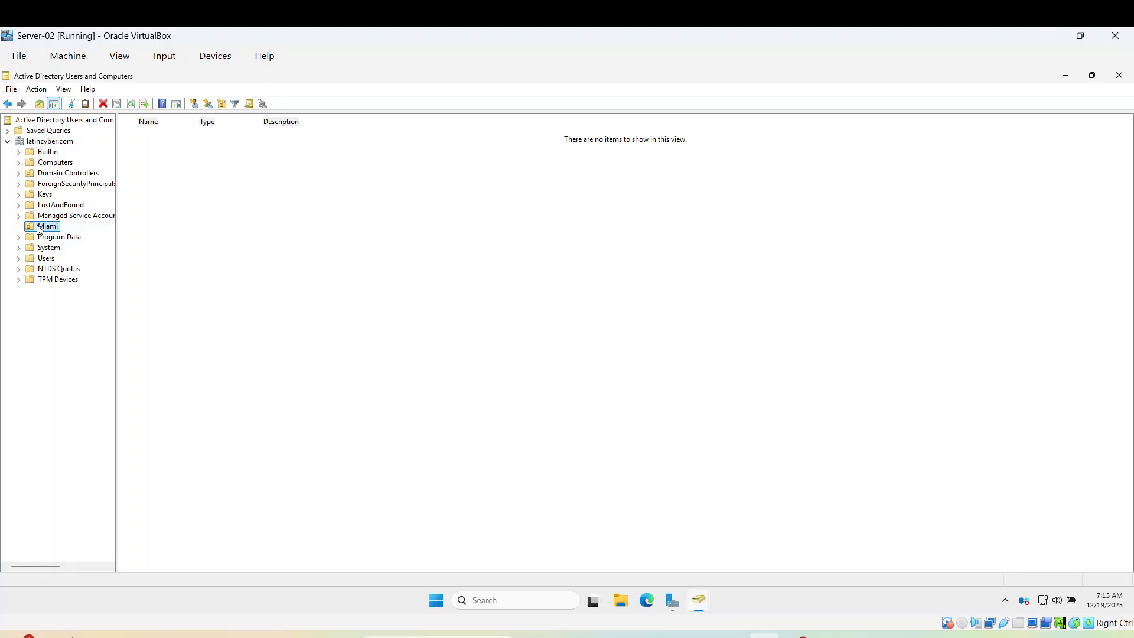
{"action": "right_click", "coordinate": [38, 227]}
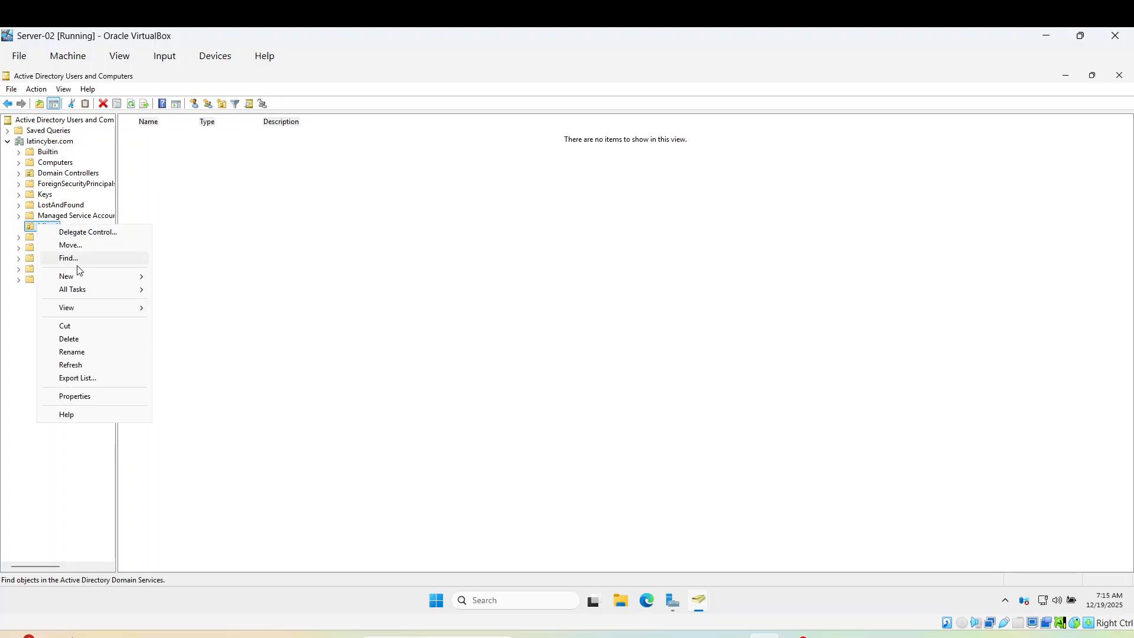
{"action": "left_click", "coordinate": [83, 396]}
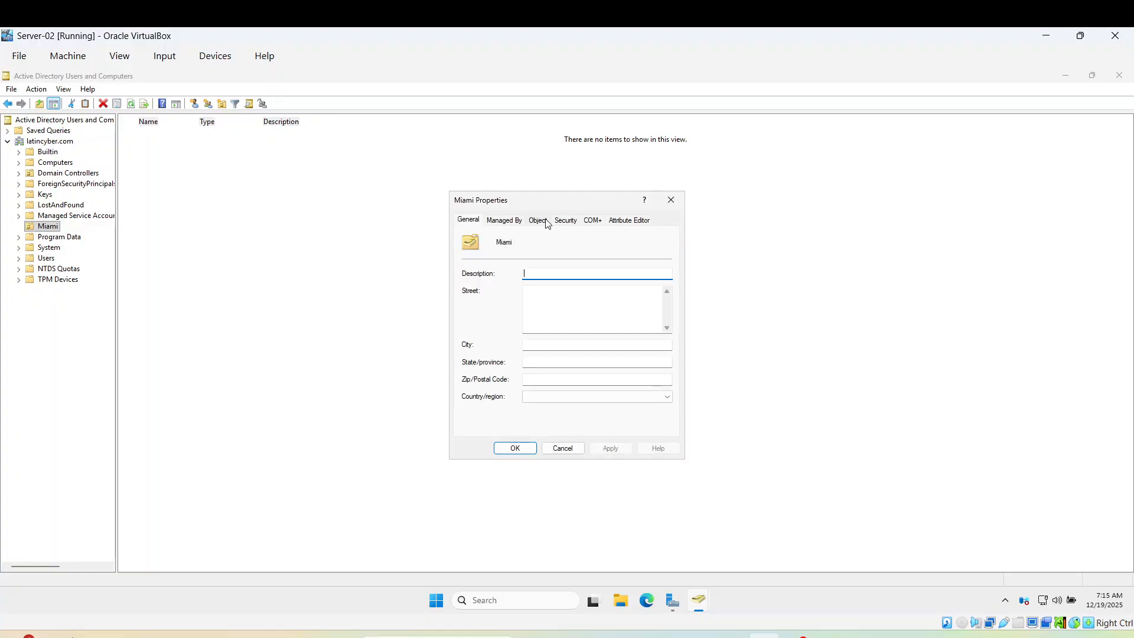
{"action": "left_click", "coordinate": [544, 222]}
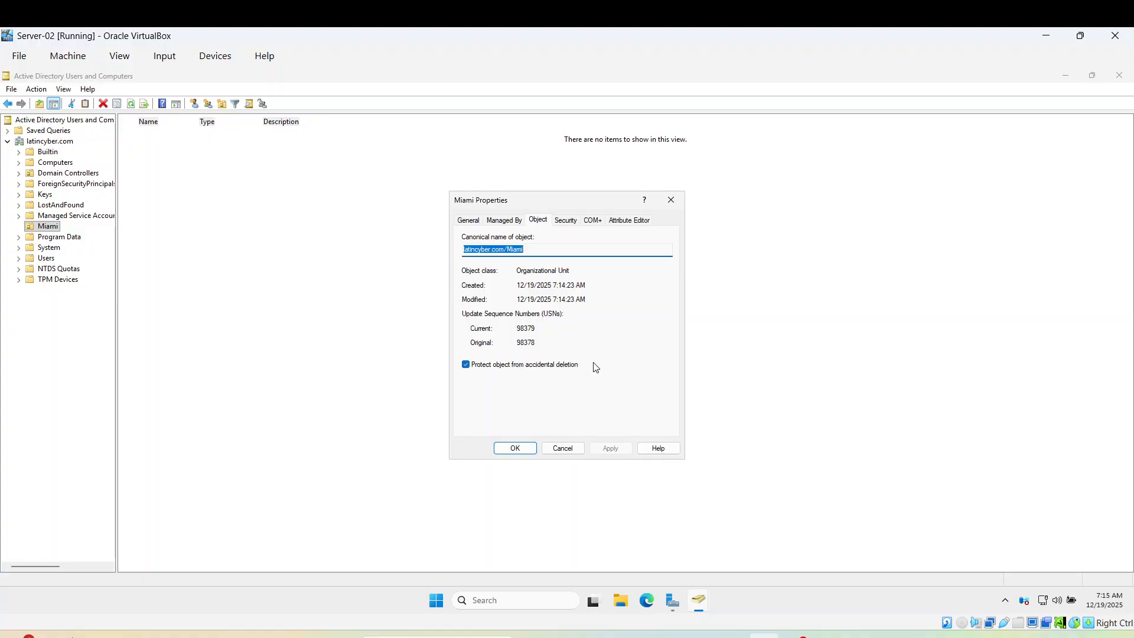
{"action": "left_click", "coordinate": [466, 364]}
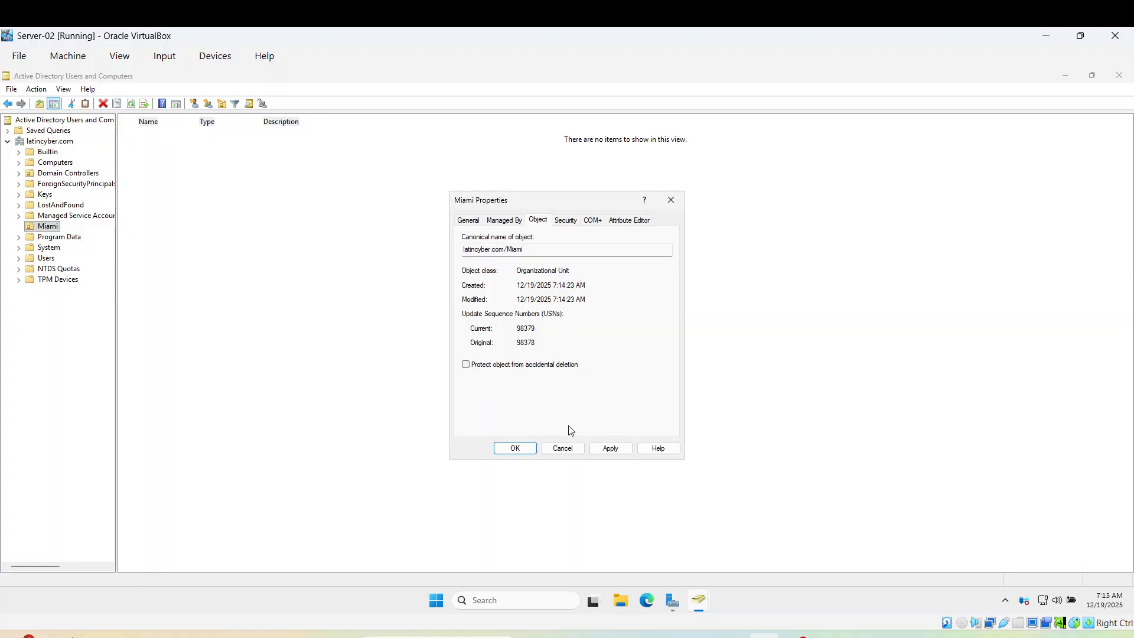
{"action": "left_click", "coordinate": [610, 448]}
{"action": "left_click", "coordinate": [515, 447]}
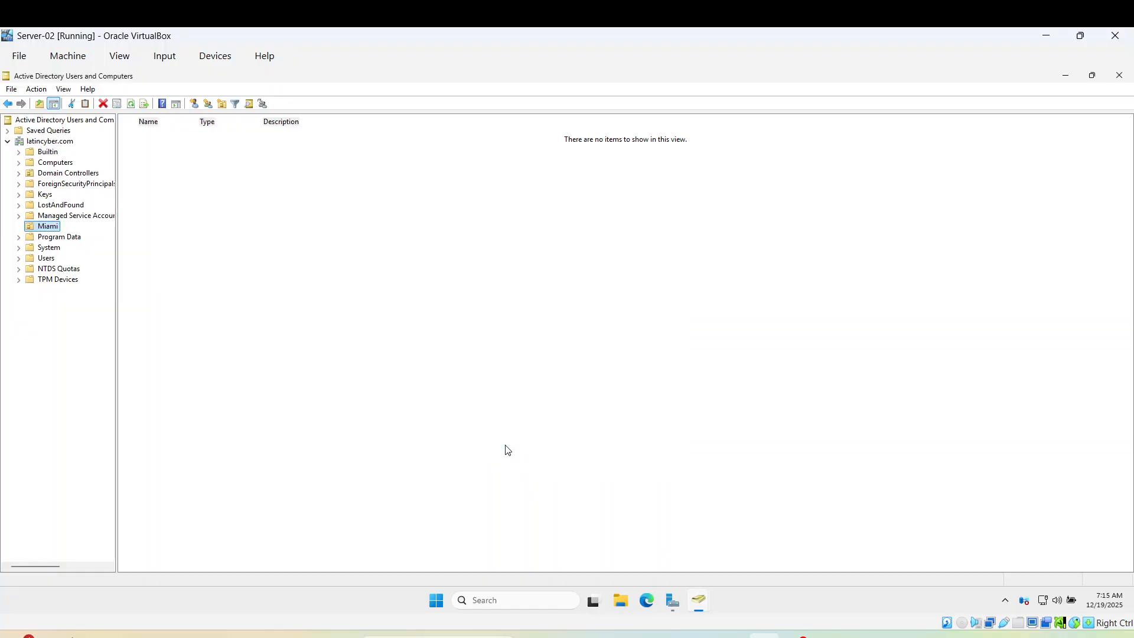
Step: Delete the Miami organizational unit and turn Advanced Features off
{"action": "right_click", "coordinate": [51, 226]}
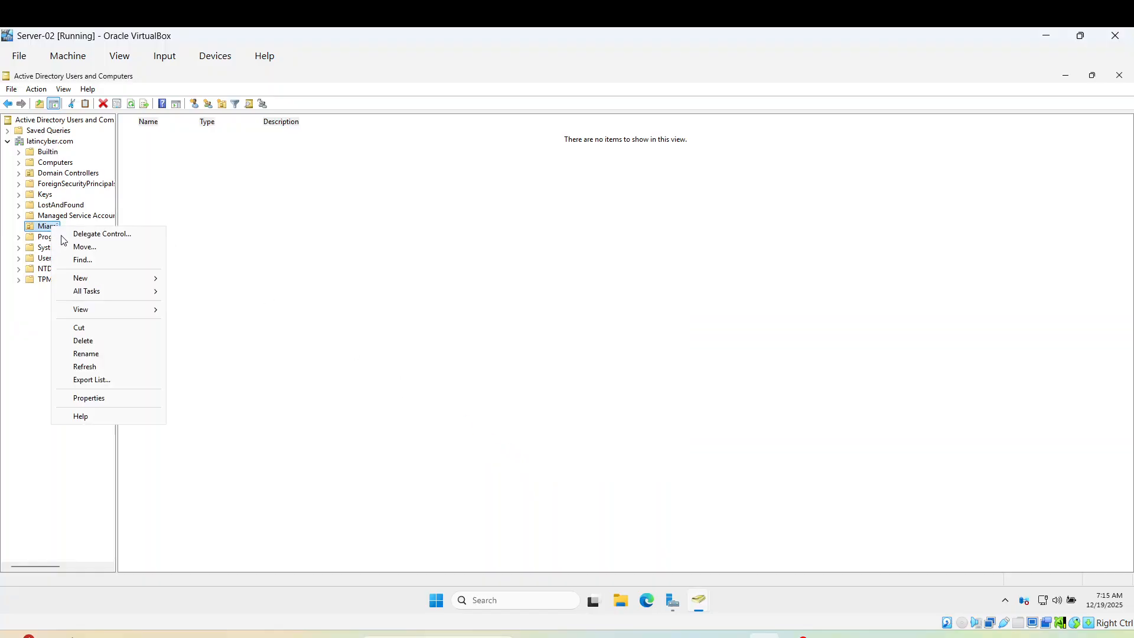
{"action": "left_click", "coordinate": [116, 341]}
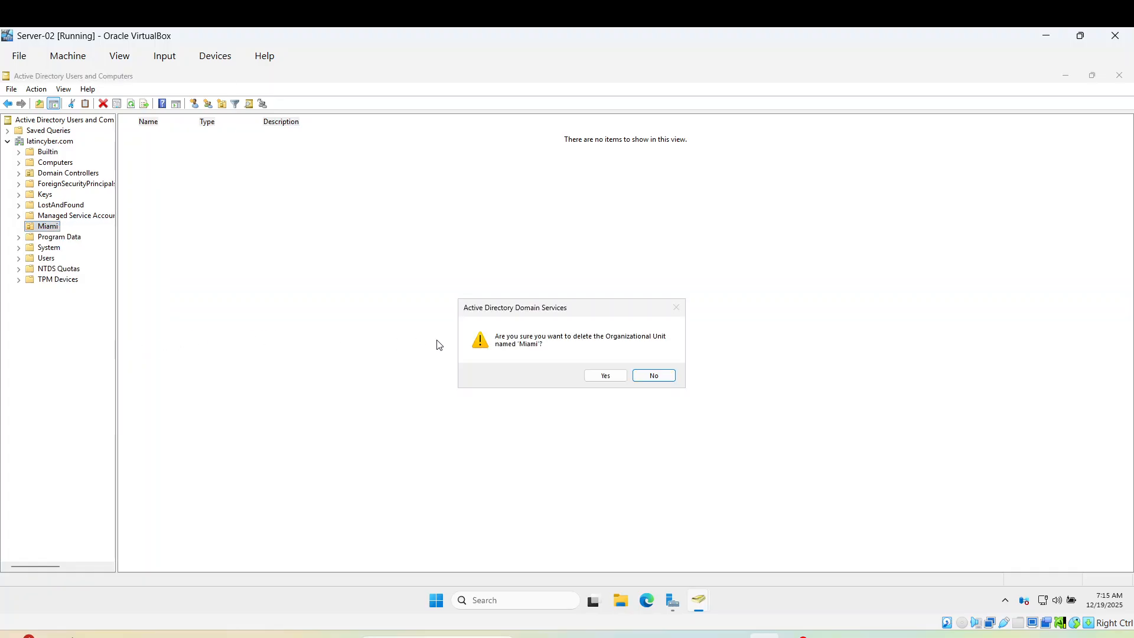
{"action": "left_click", "coordinate": [607, 378]}
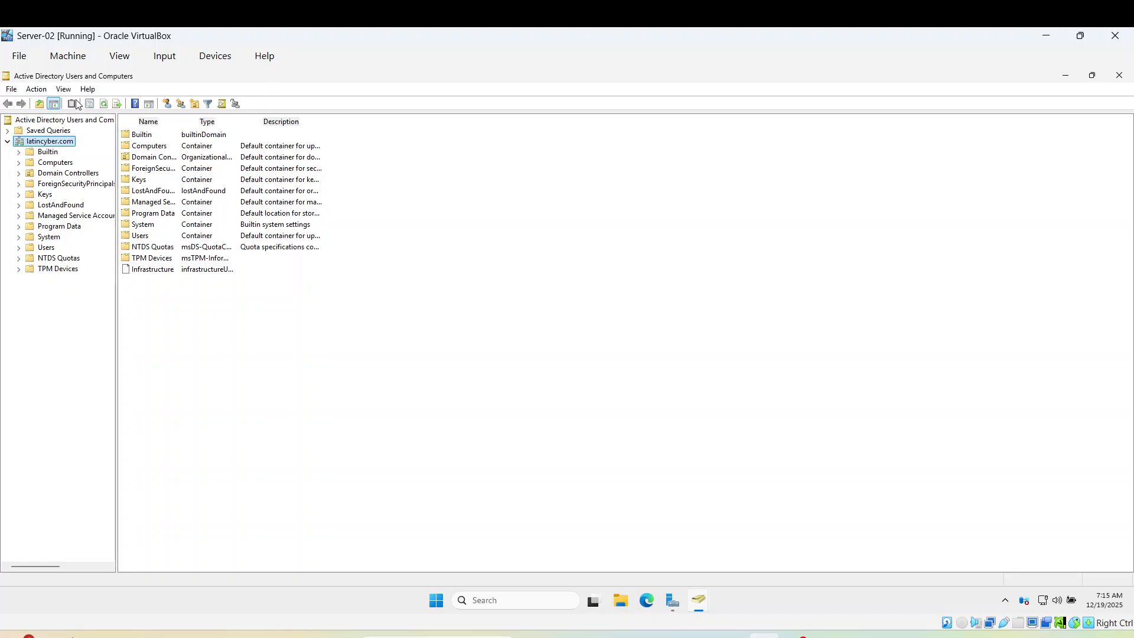
{"action": "left_click", "coordinate": [64, 89]}
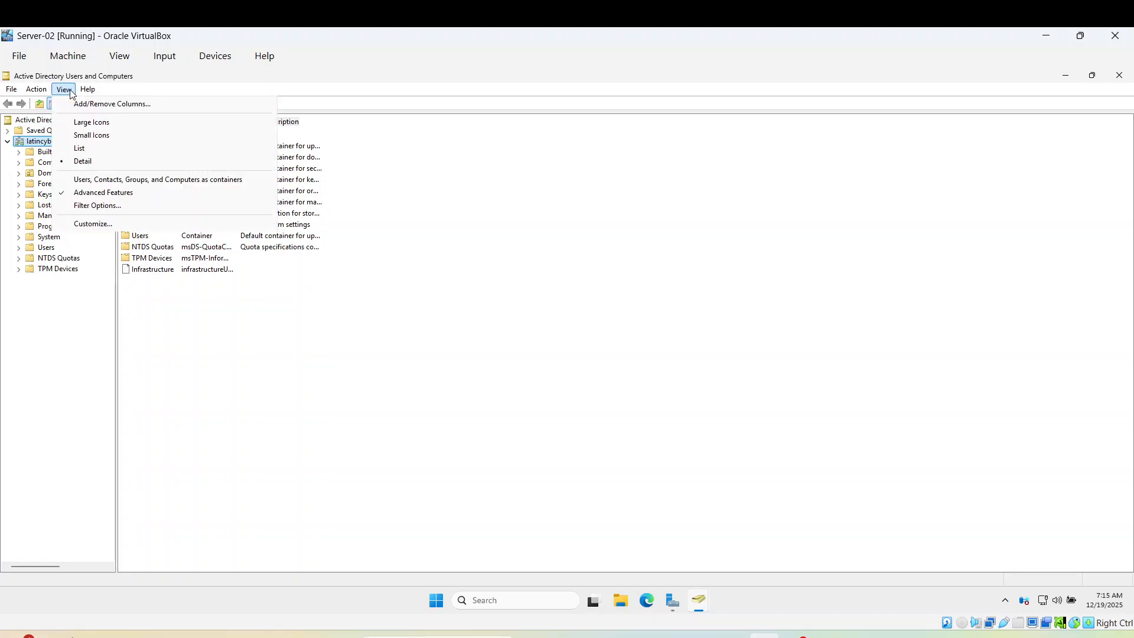
{"action": "left_click", "coordinate": [95, 193]}
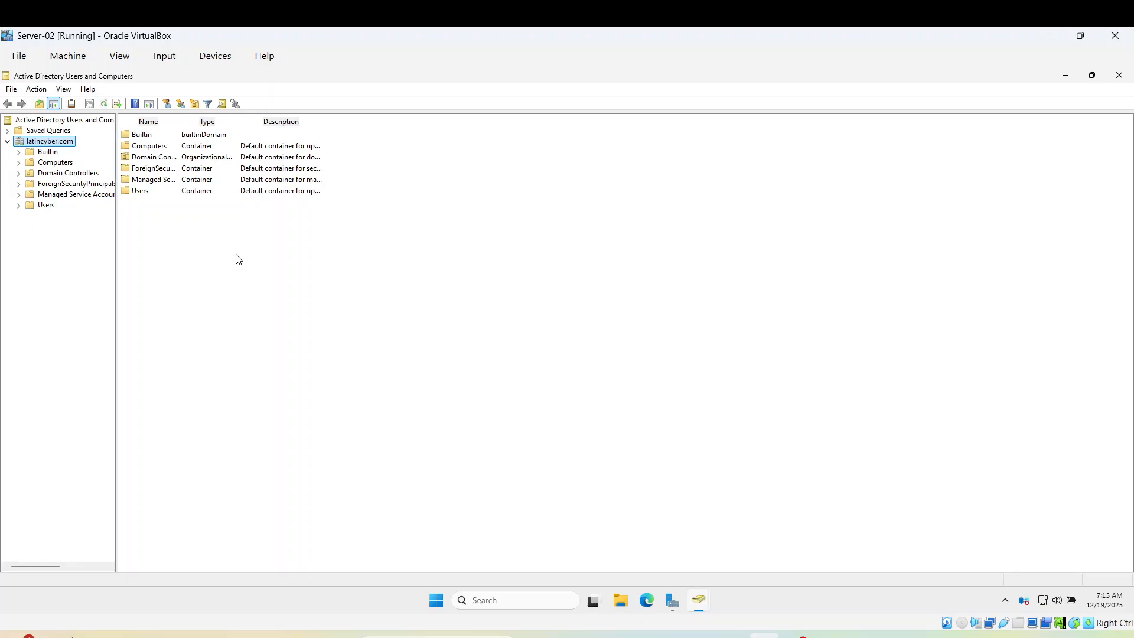
Step: Recreate the Miami organizational unit under latincyber.com with protection from accidental deletion on
{"action": "right_click", "coordinate": [48, 143]}
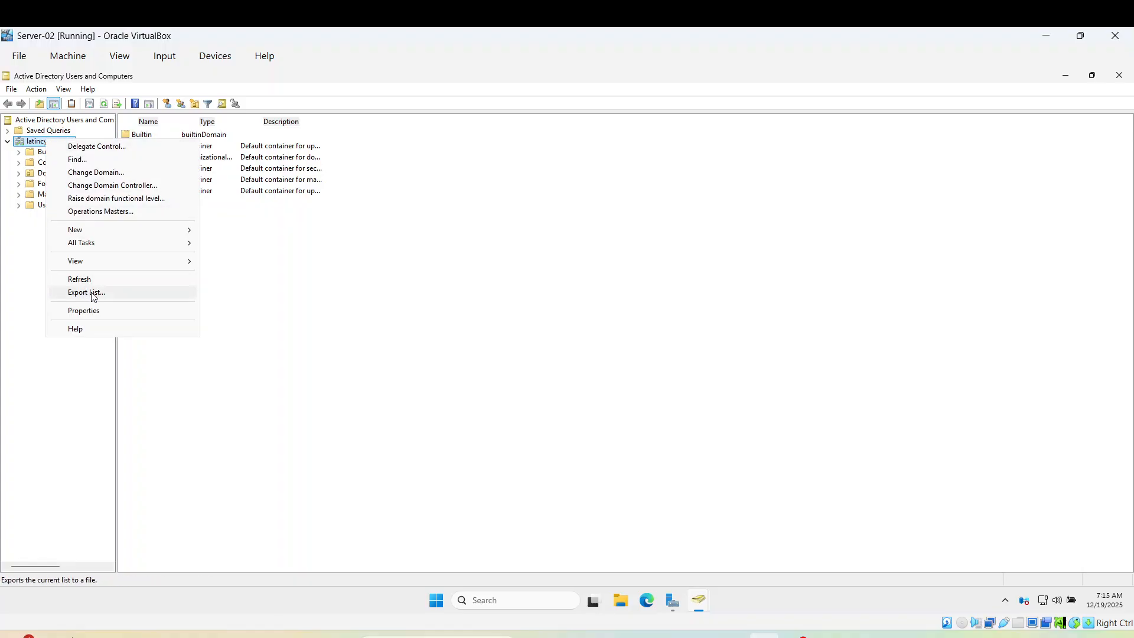
{"action": "mouse_move", "coordinate": [189, 236]}
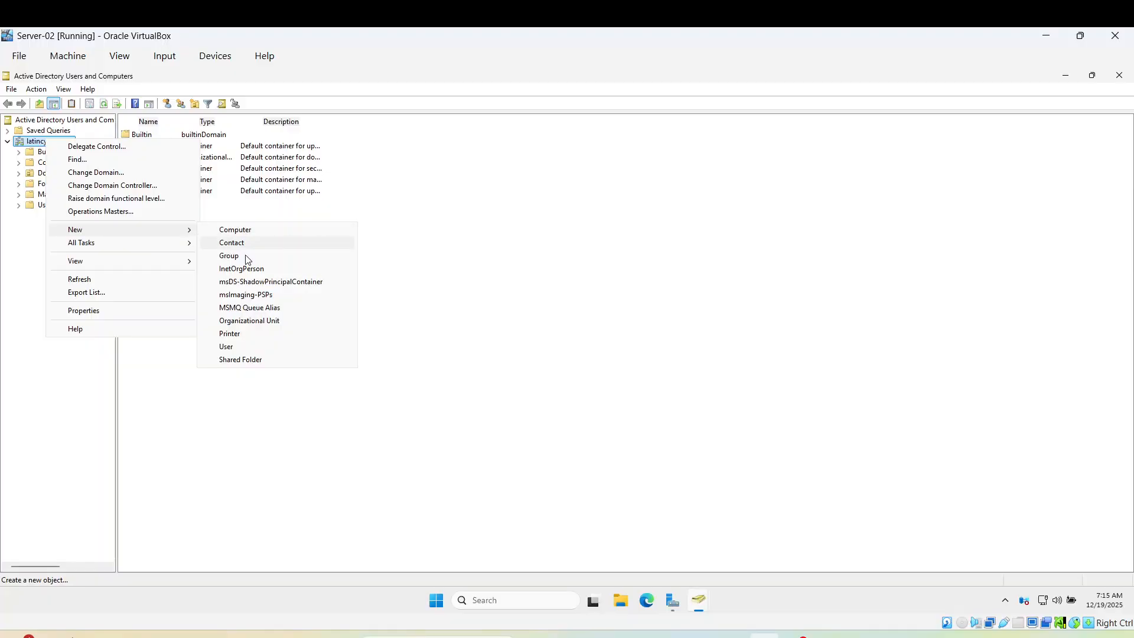
{"action": "left_click", "coordinate": [262, 320]}
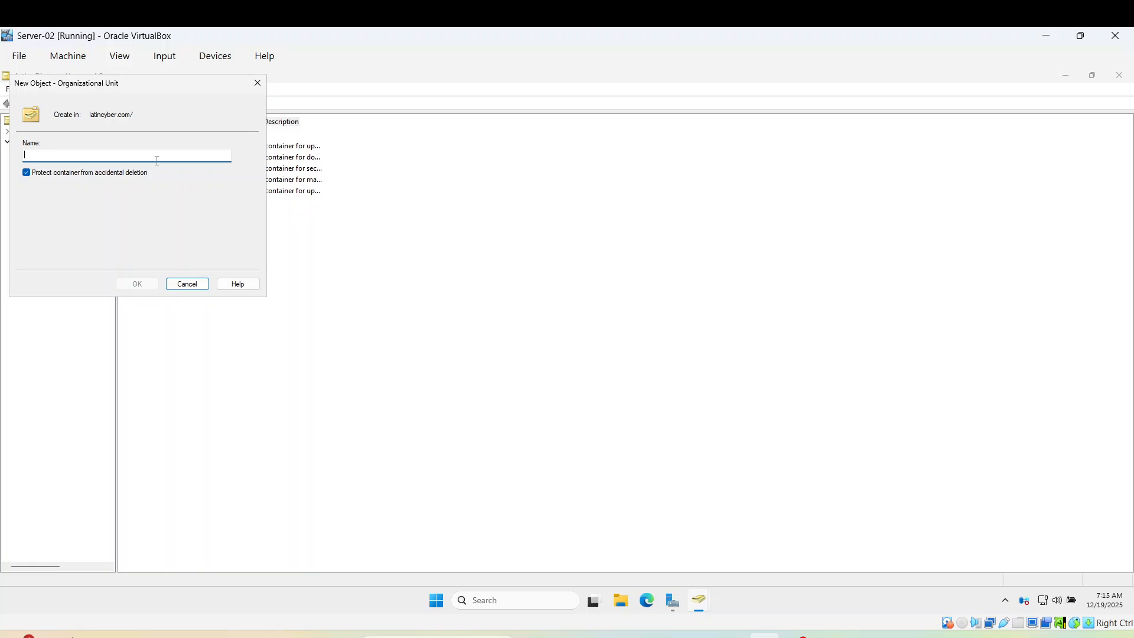
{"action": "type", "text": "Miami"}
{"action": "key", "text": "Return"}
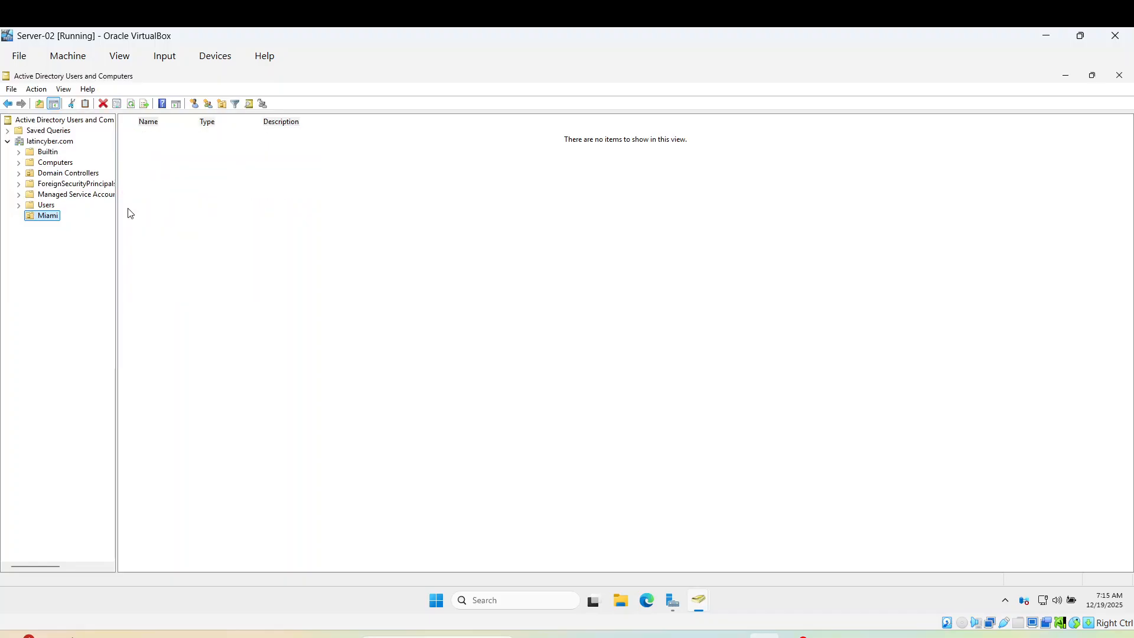
Step: Create an organizational unit named Desktoops inside Miami with protection from accidental deletion on
{"action": "right_click", "coordinate": [51, 221]}
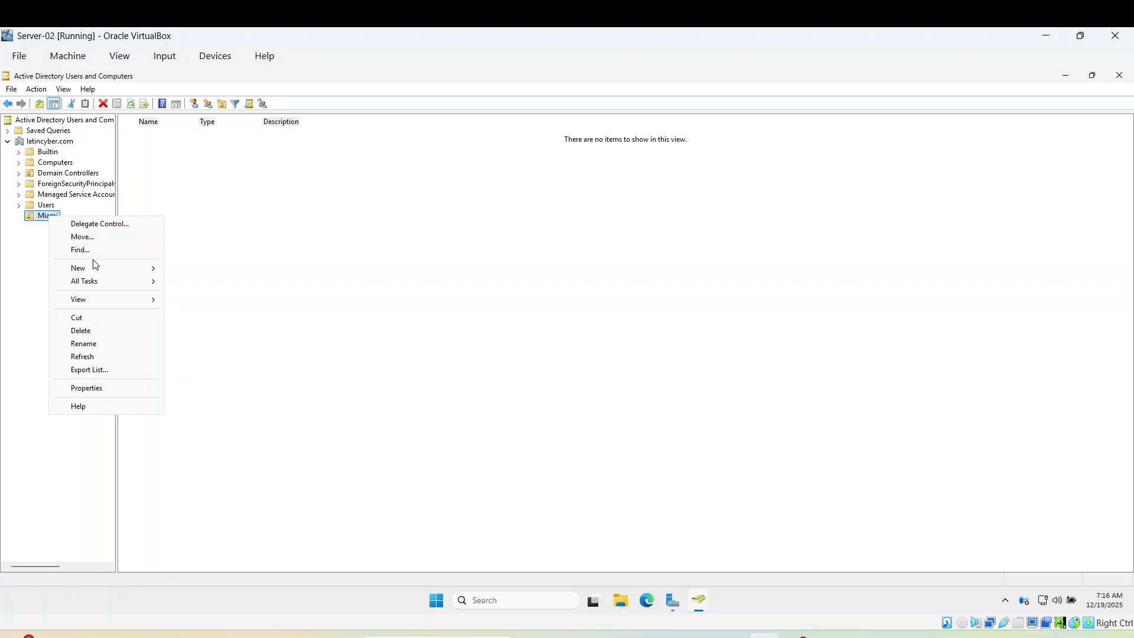
{"action": "mouse_move", "coordinate": [152, 303]}
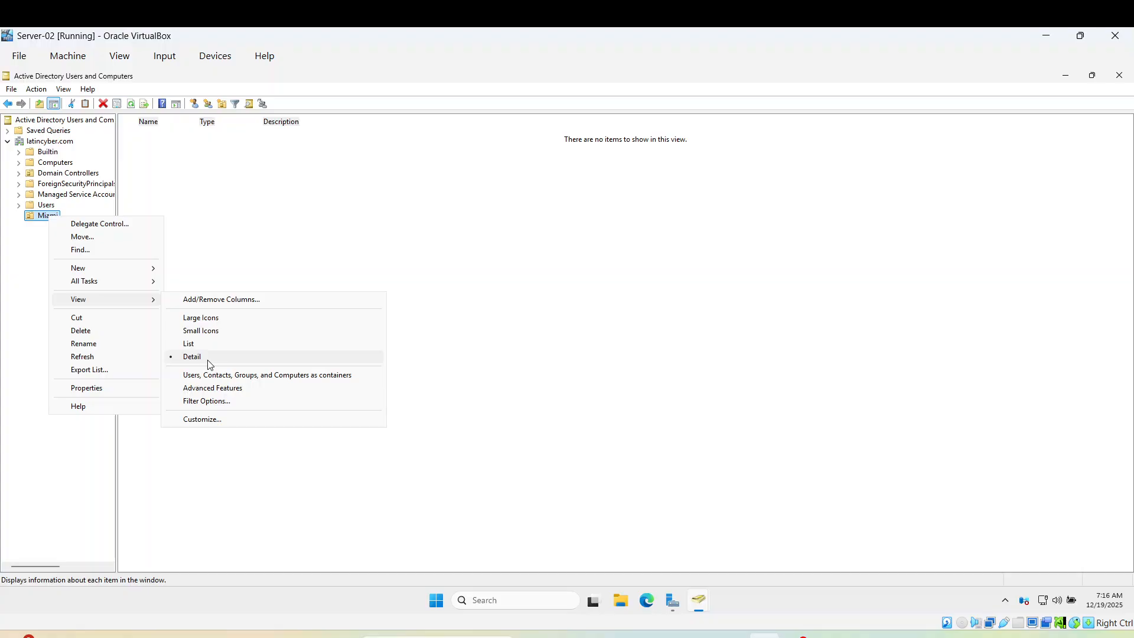
{"action": "mouse_move", "coordinate": [143, 276]}
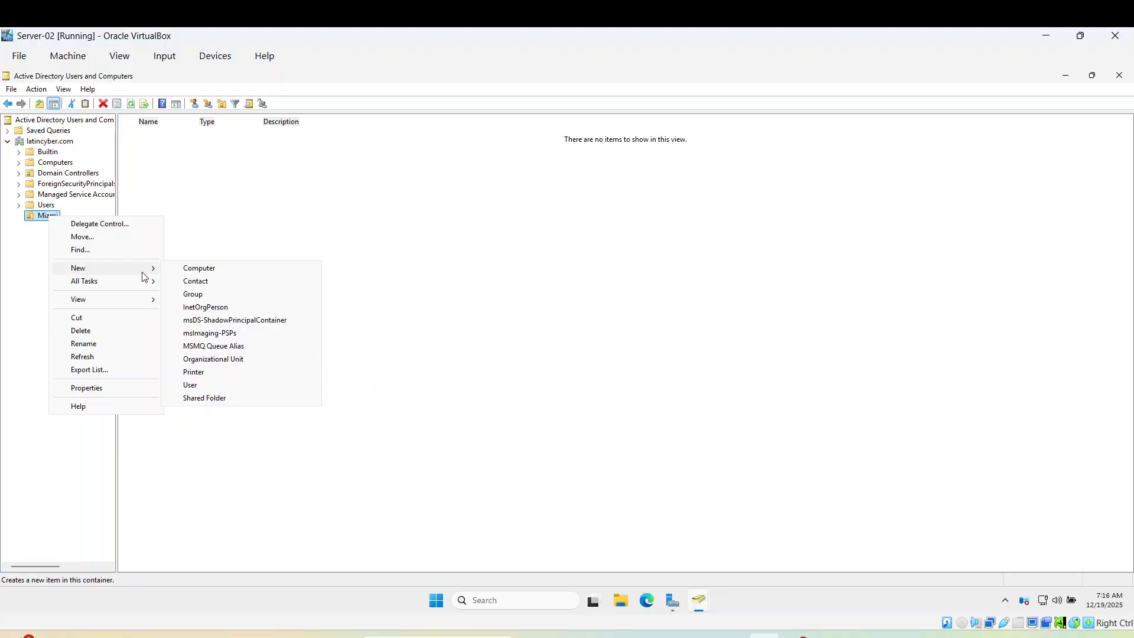
{"action": "left_click", "coordinate": [222, 362]}
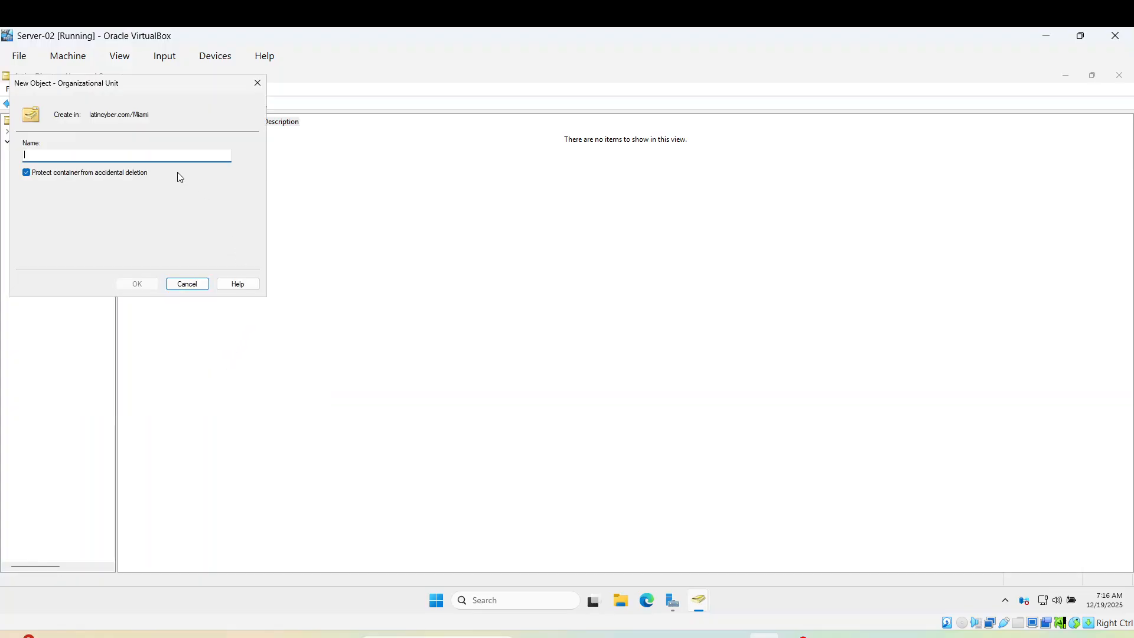
{"action": "type", "text": "Desktoops"}
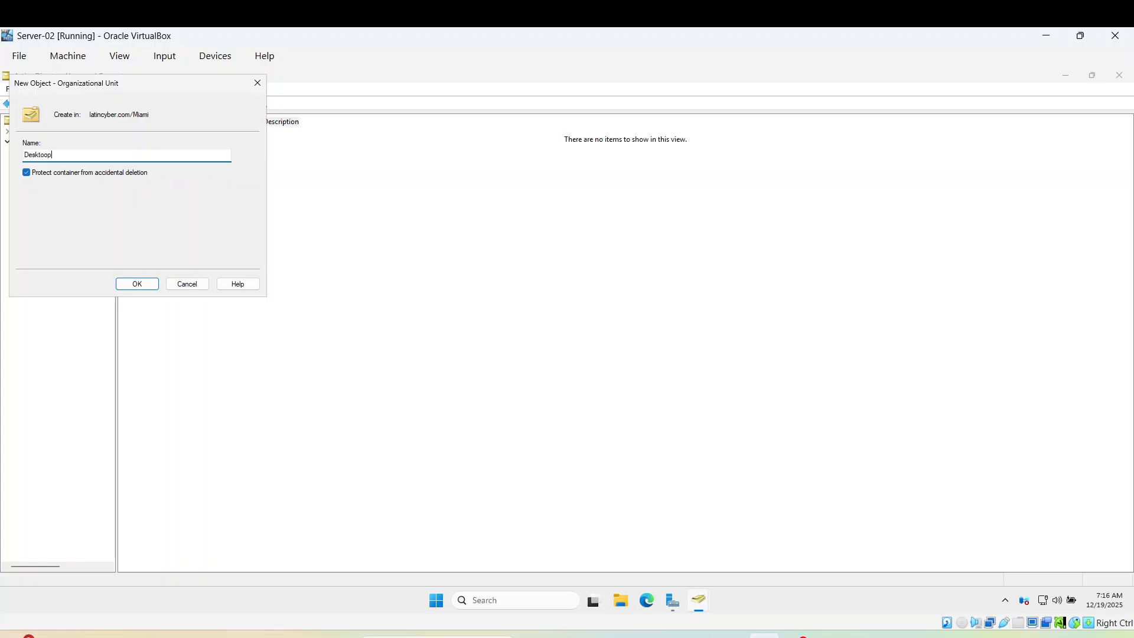
{"action": "left_click", "coordinate": [139, 285]}
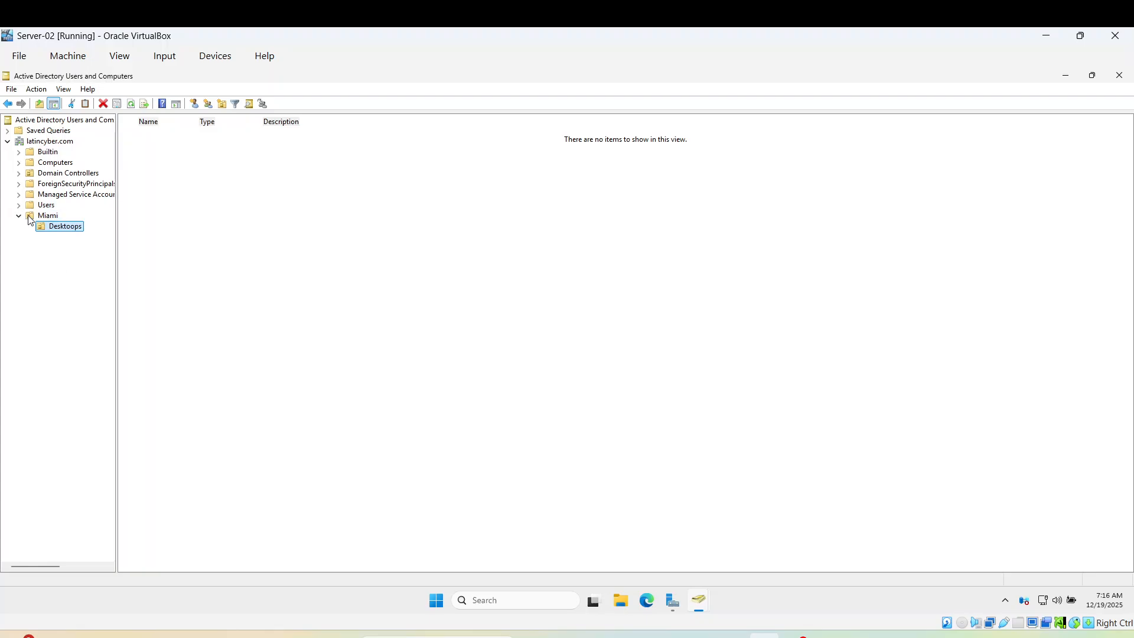
Step: Create an organizational unit named Computers inside Miami, keeping protection from accidental deletion on
{"action": "right_click", "coordinate": [27, 215]}
{"action": "mouse_move", "coordinate": [101, 271]}
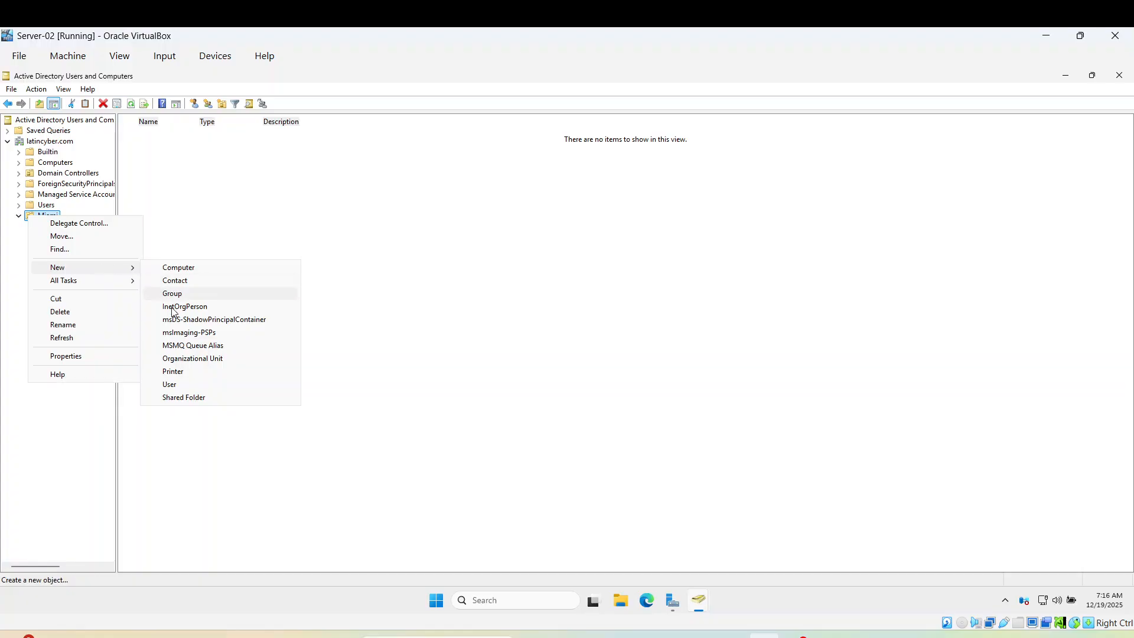
{"action": "left_click", "coordinate": [187, 358]}
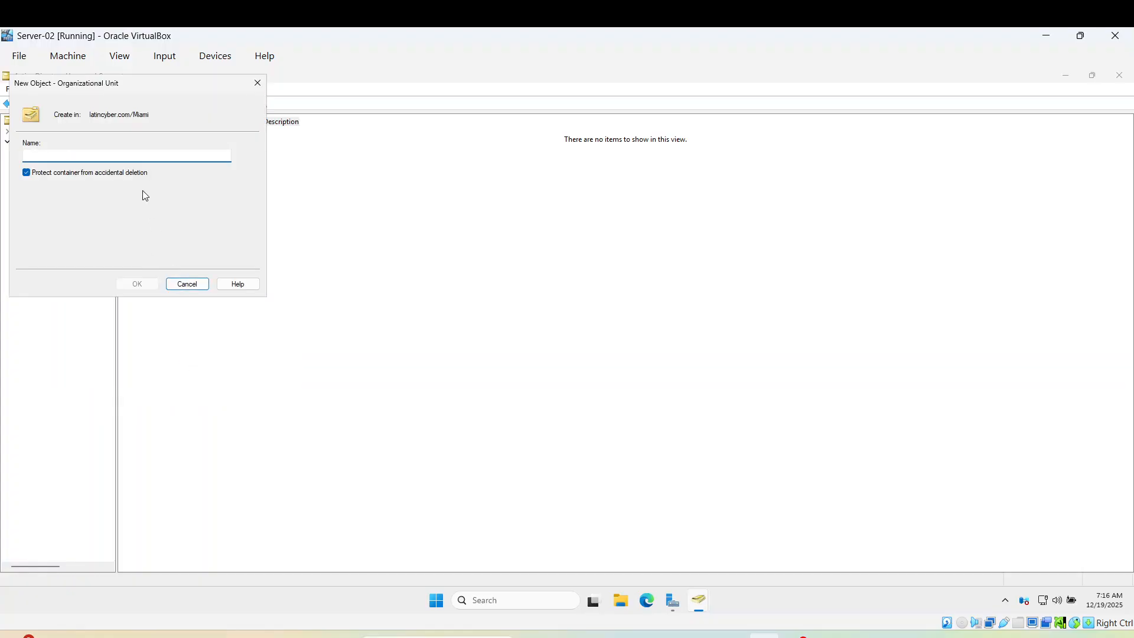
{"action": "type", "text": "Comp"}
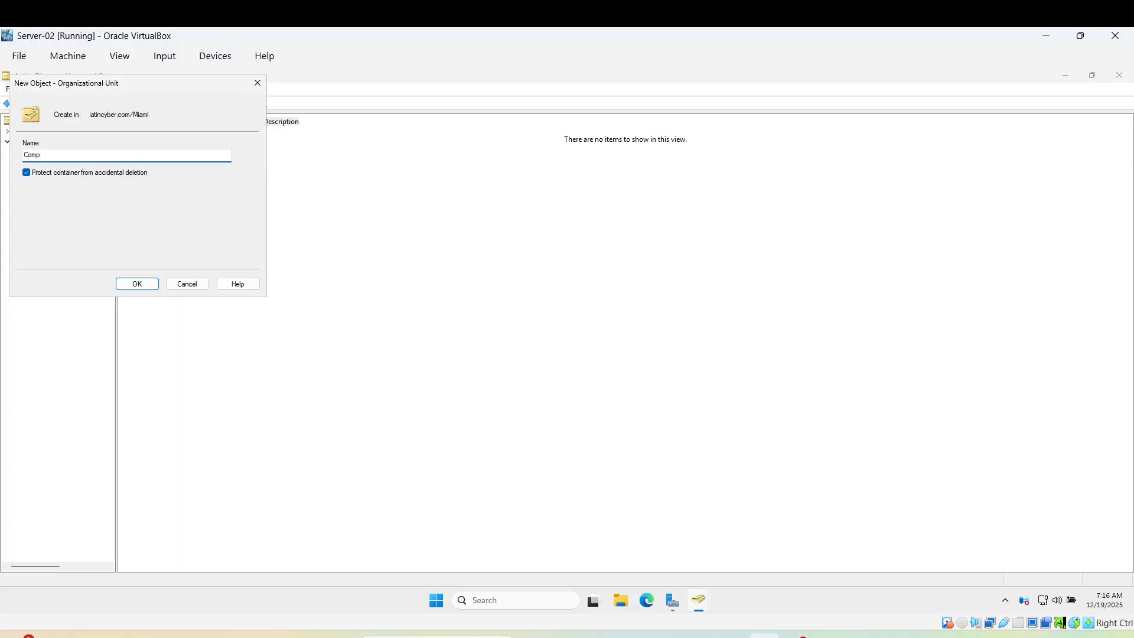
{"action": "type", "text": "uters"}
{"action": "left_click", "coordinate": [142, 284]}
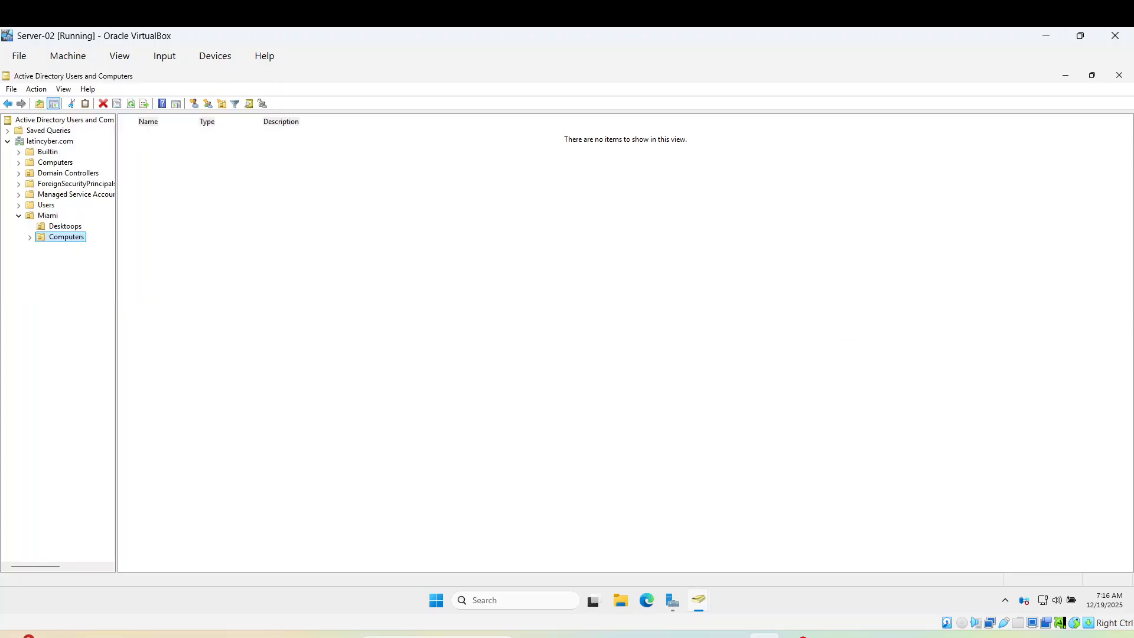
{"action": "left_click", "coordinate": [796, 636]}
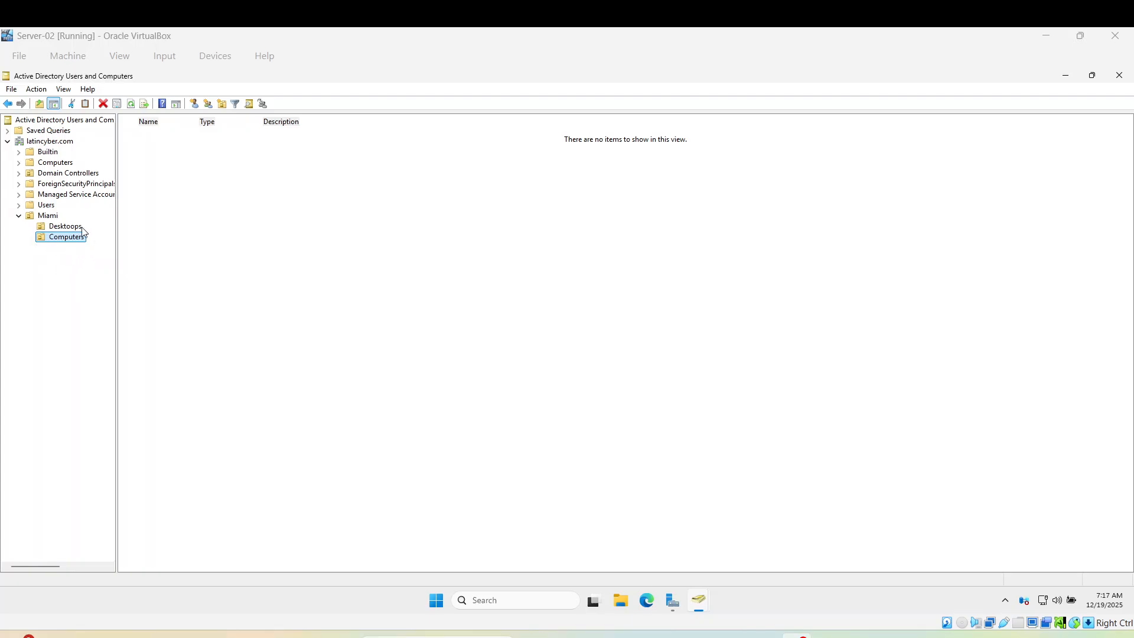
{"action": "left_click", "coordinate": [54, 228]}
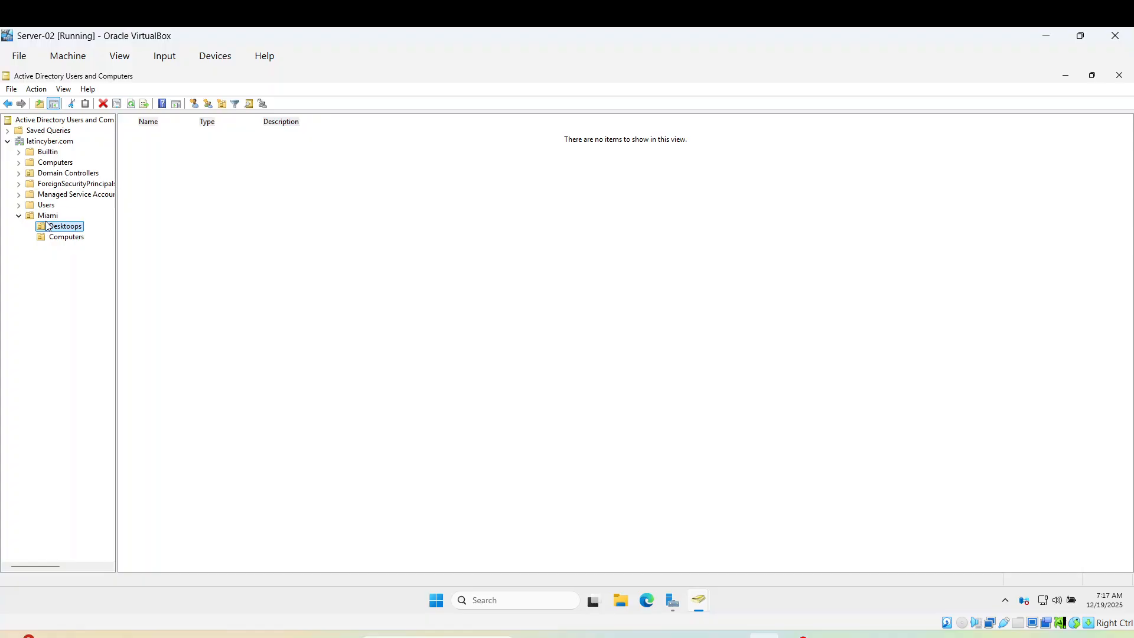
Step: Create a global security group named HelpDesks-01 in the Miami organizational unit and display Miami's contents
{"action": "right_click", "coordinate": [45, 215]}
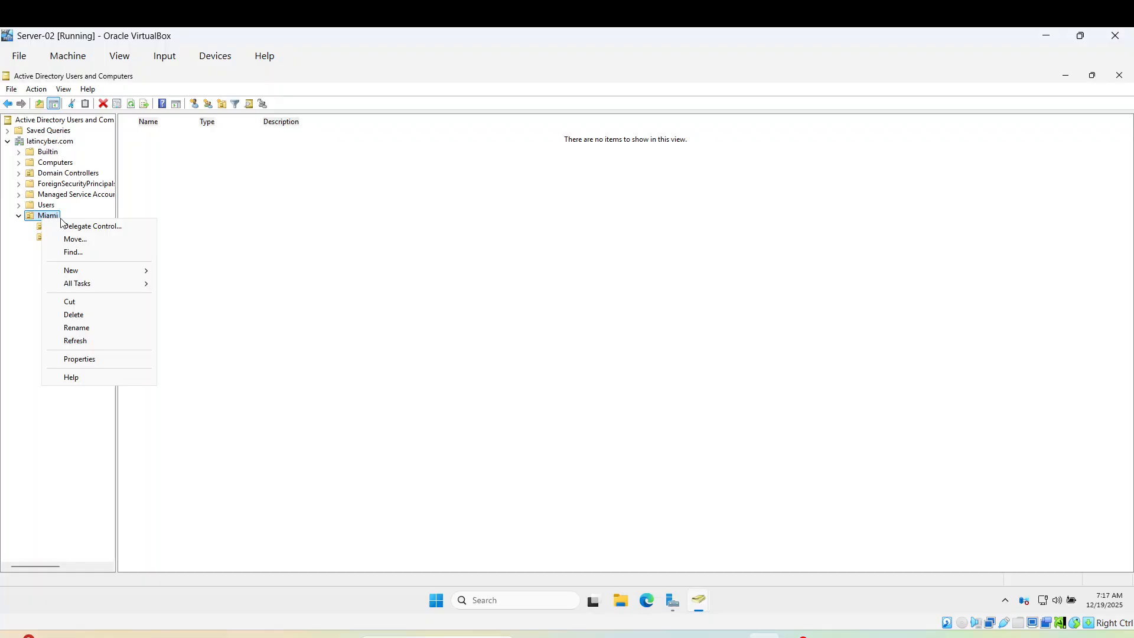
{"action": "mouse_move", "coordinate": [147, 272]}
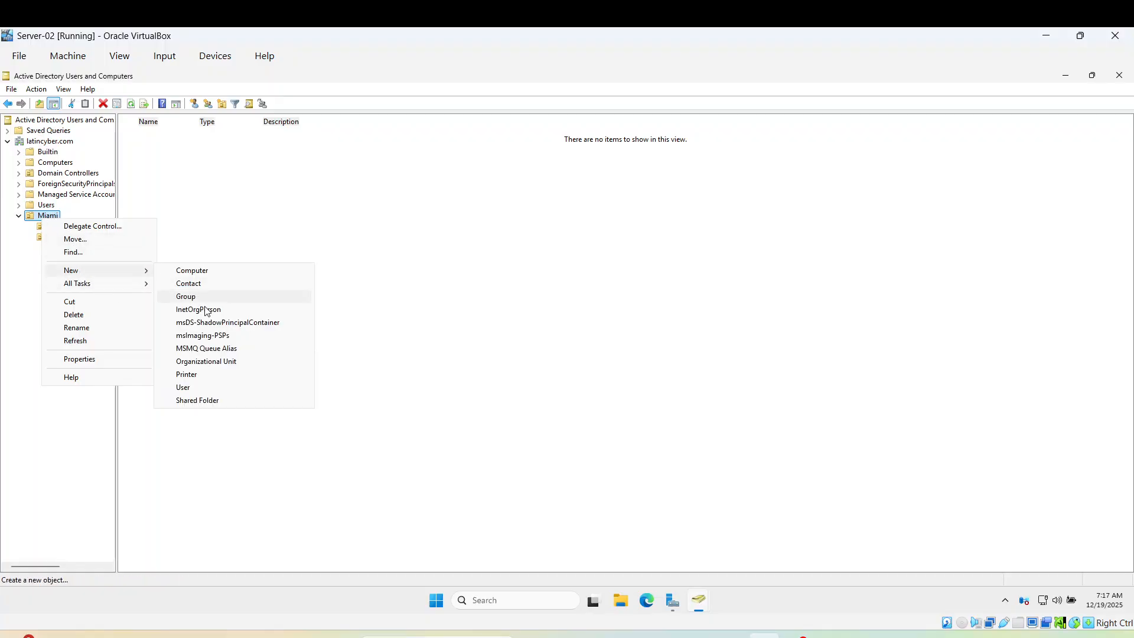
{"action": "left_click", "coordinate": [187, 296]}
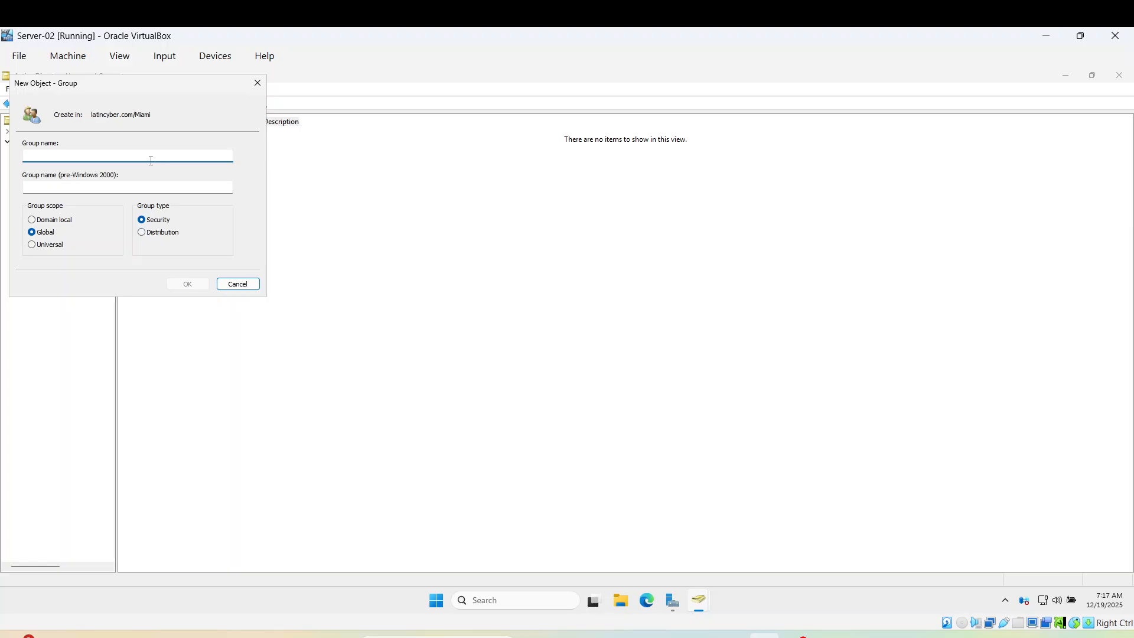
{"action": "type", "text": "HelpDesks-01"}
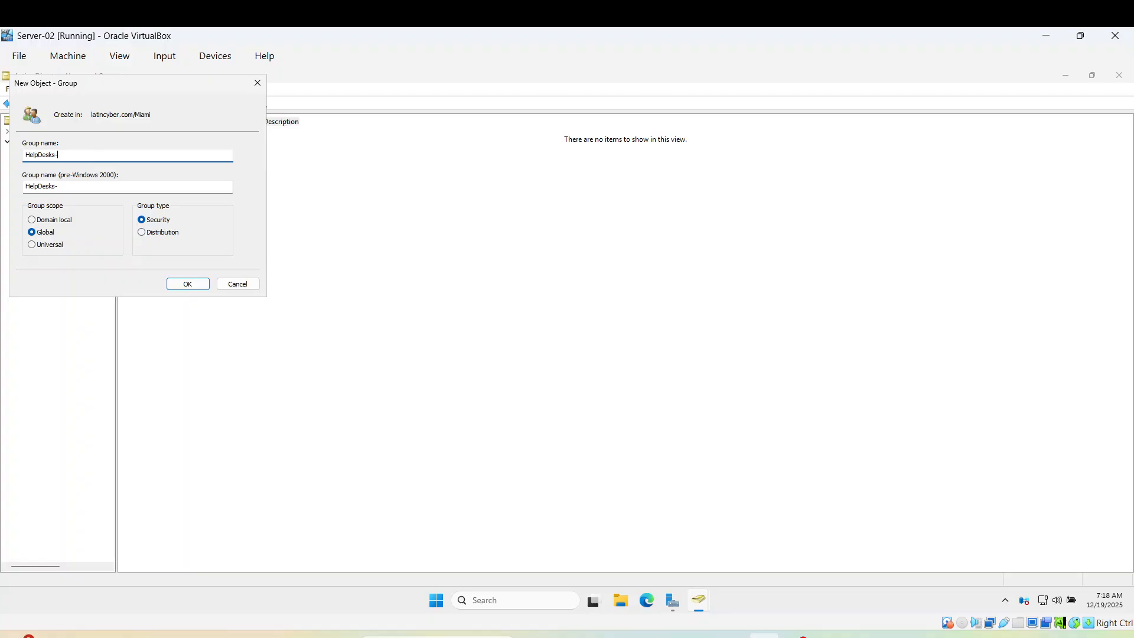
{"action": "left_click", "coordinate": [200, 286]}
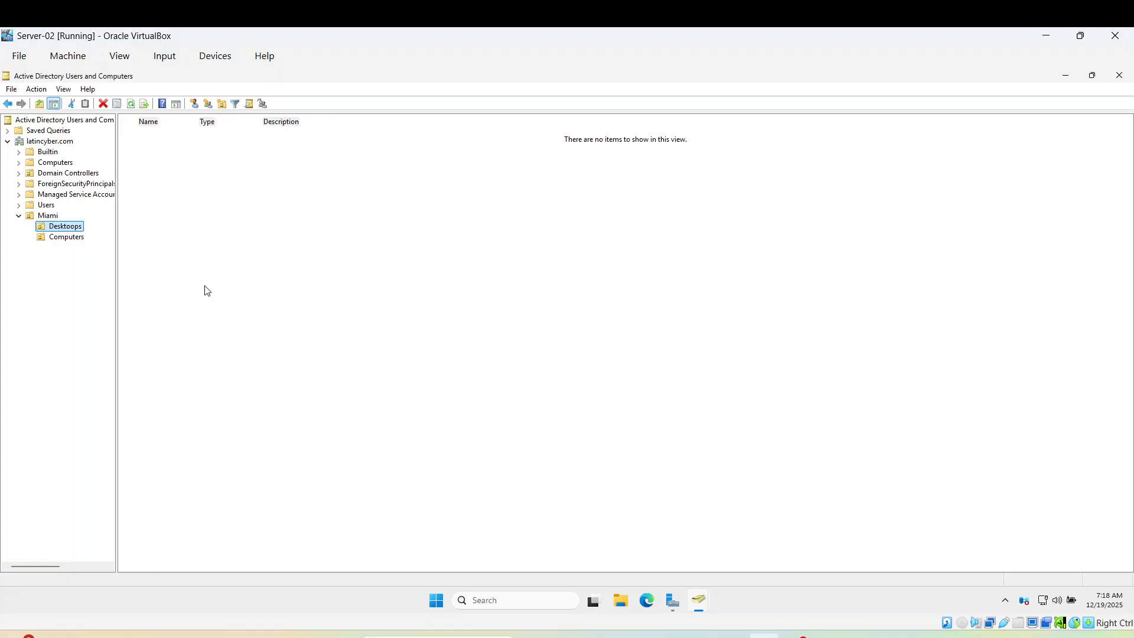
{"action": "double_click", "coordinate": [54, 217]}
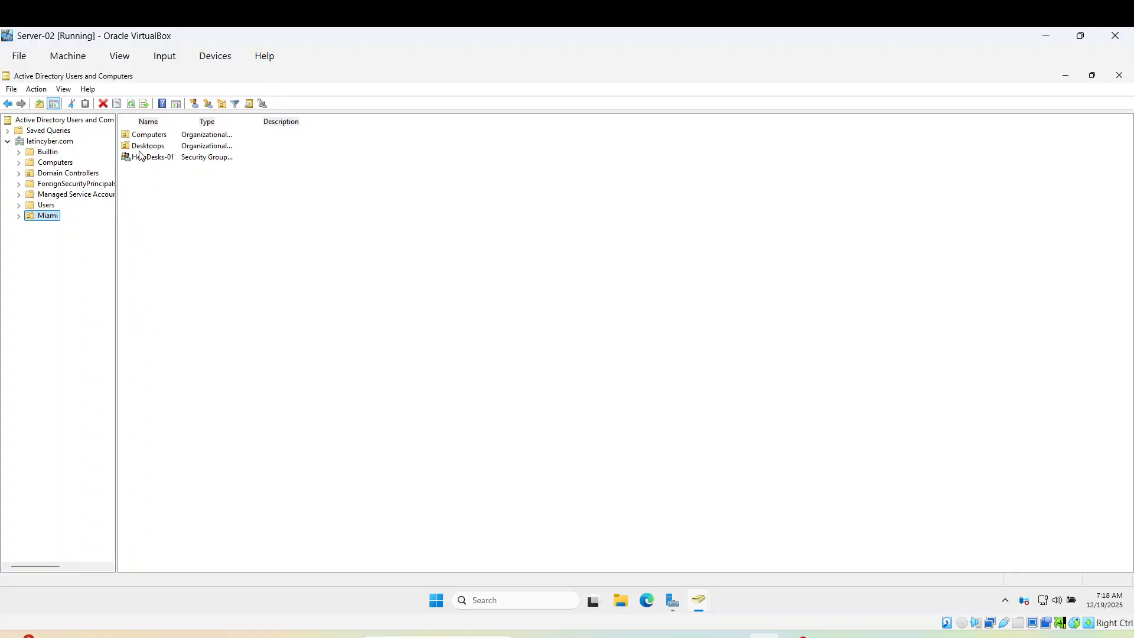
Step: Start delegating control of the Miami organizational unit and add the HelpDesks-01 group as the delegate
{"action": "right_click", "coordinate": [45, 217]}
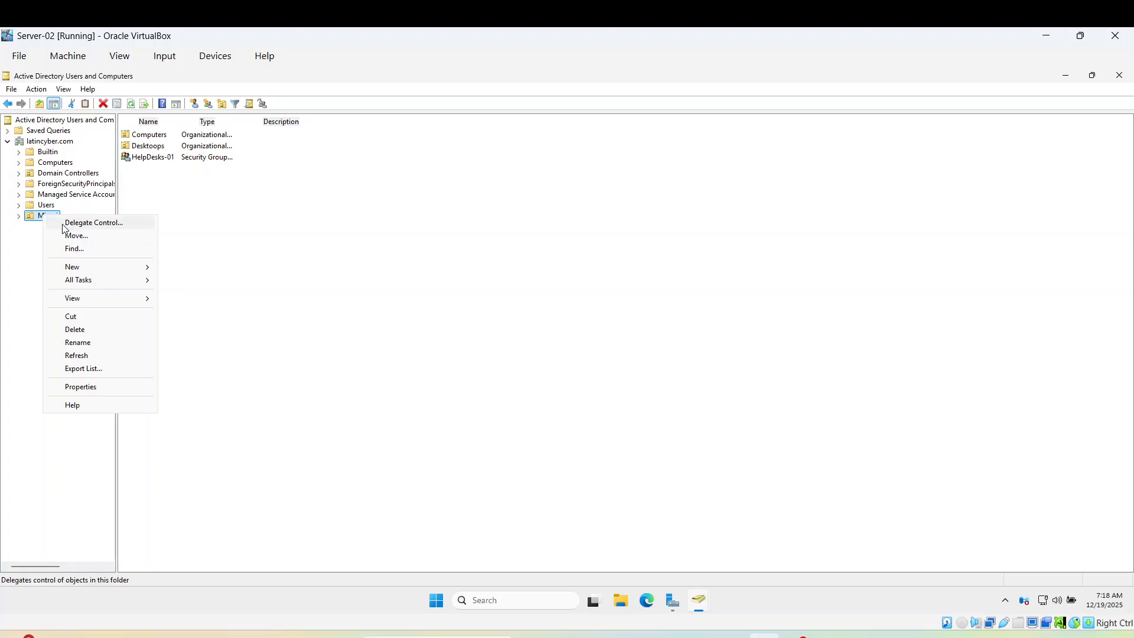
{"action": "left_click", "coordinate": [88, 225]}
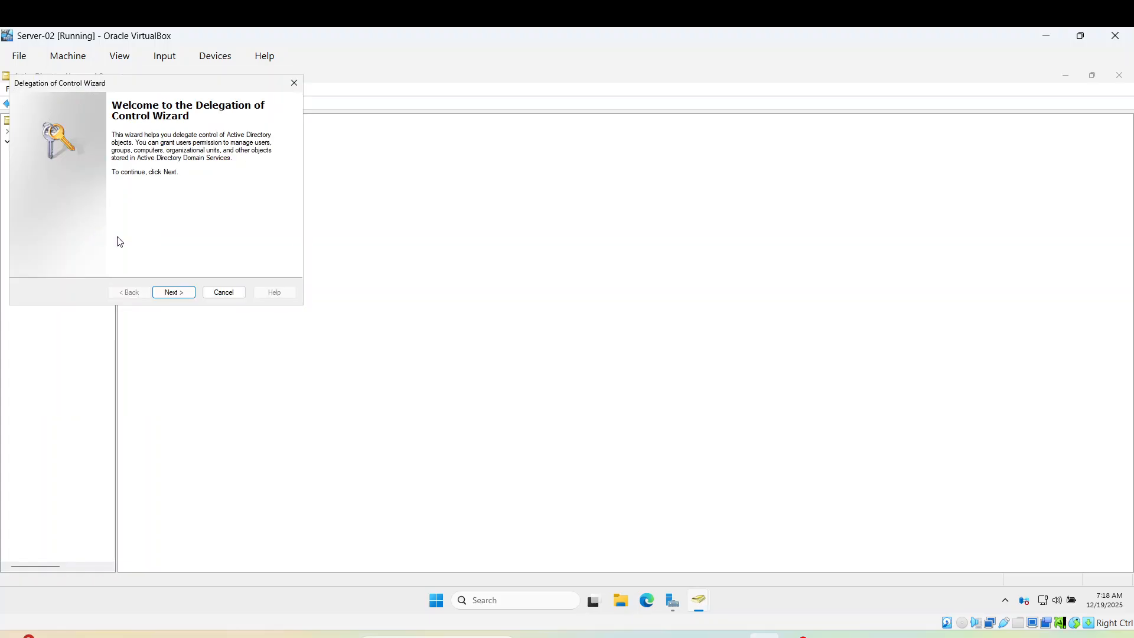
{"action": "left_click", "coordinate": [186, 295]}
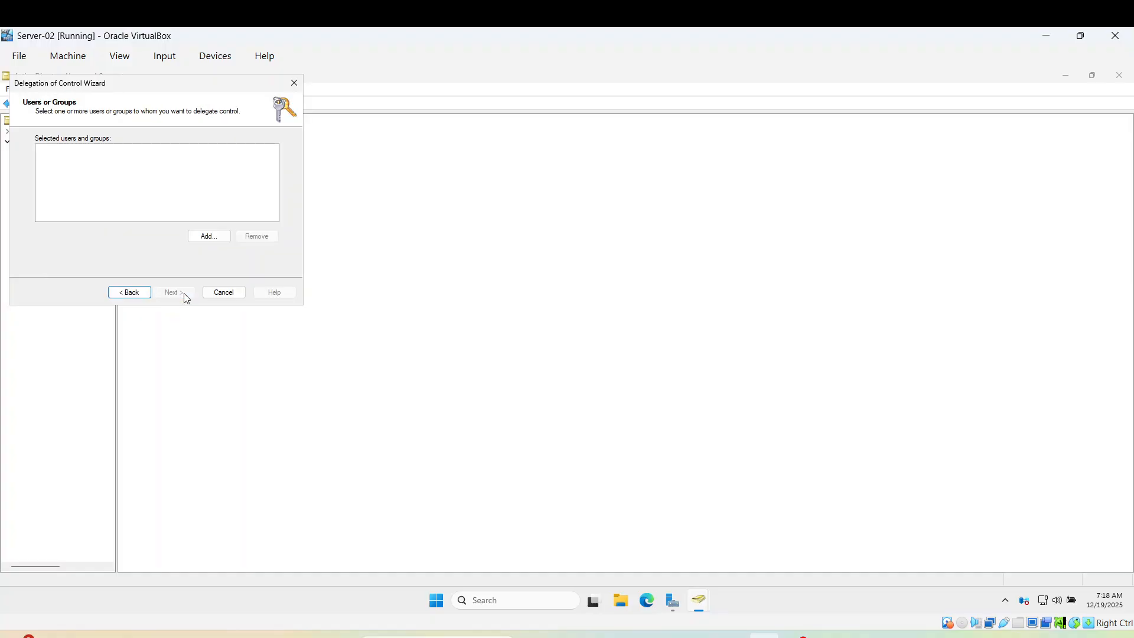
{"action": "left_click", "coordinate": [211, 236]}
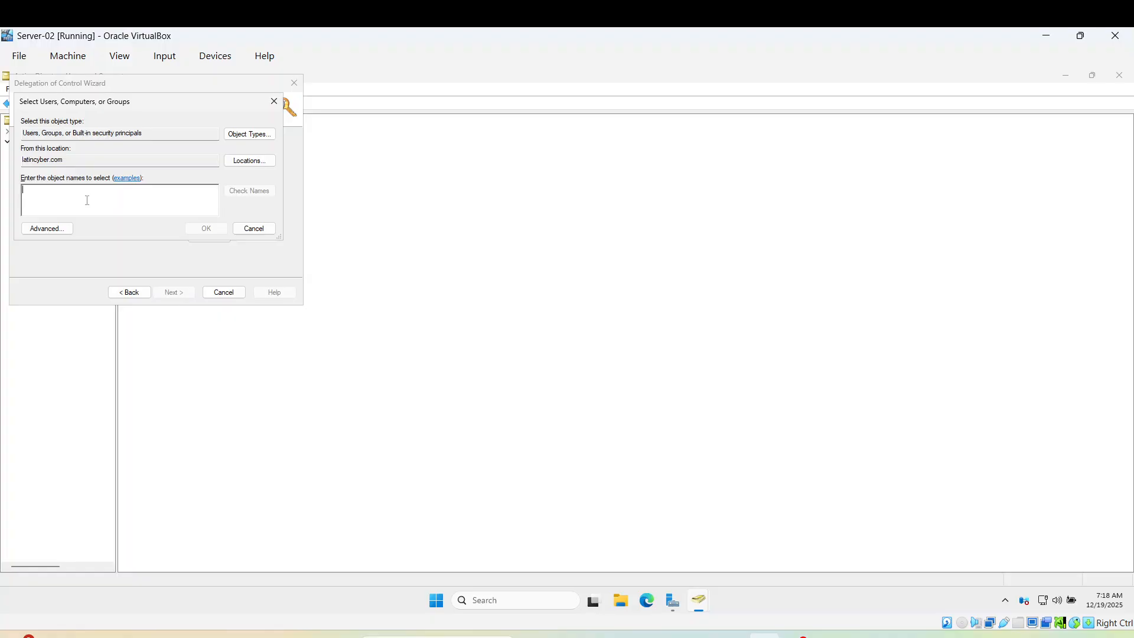
{"action": "type", "text": "He"}
{"action": "left_click", "coordinate": [254, 192]}
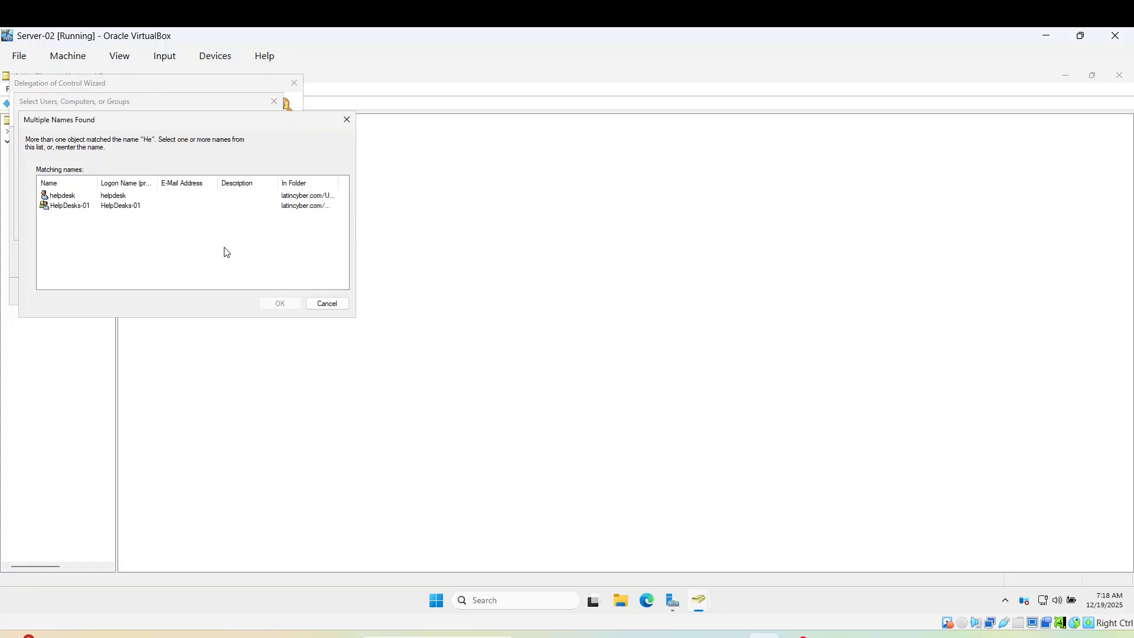
{"action": "left_click", "coordinate": [123, 209]}
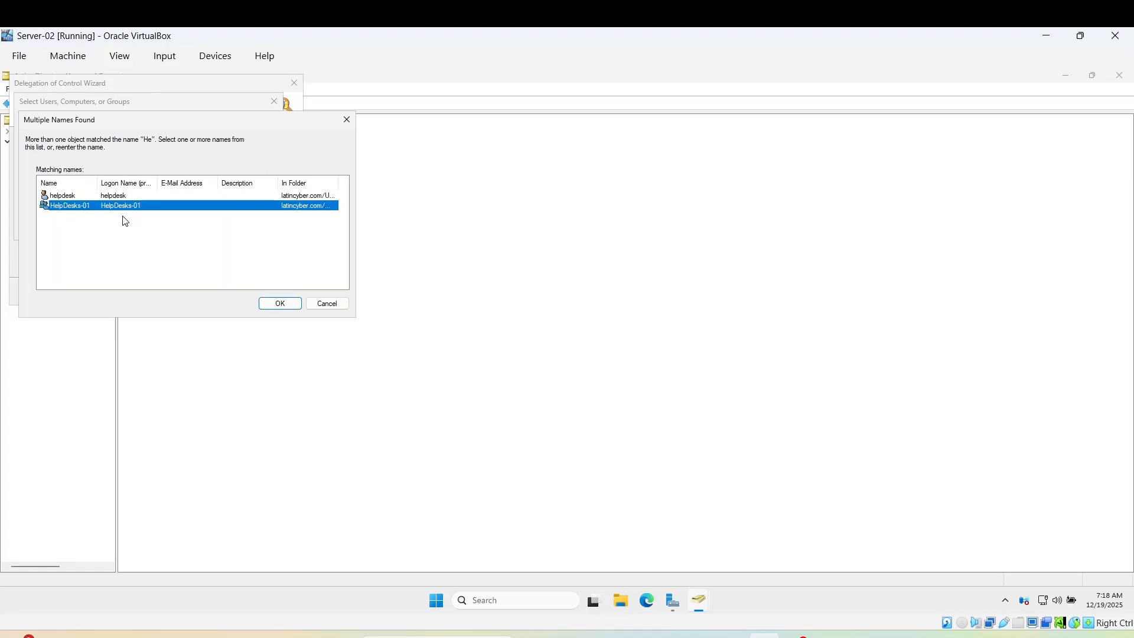
{"action": "left_click", "coordinate": [281, 304]}
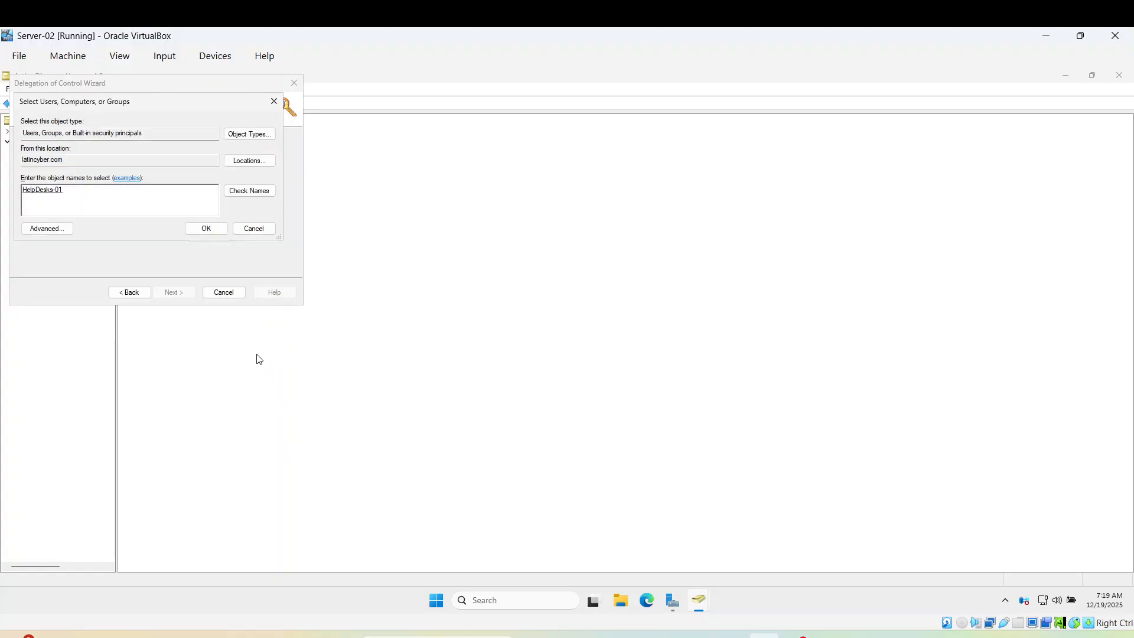
{"action": "left_click", "coordinate": [206, 229]}
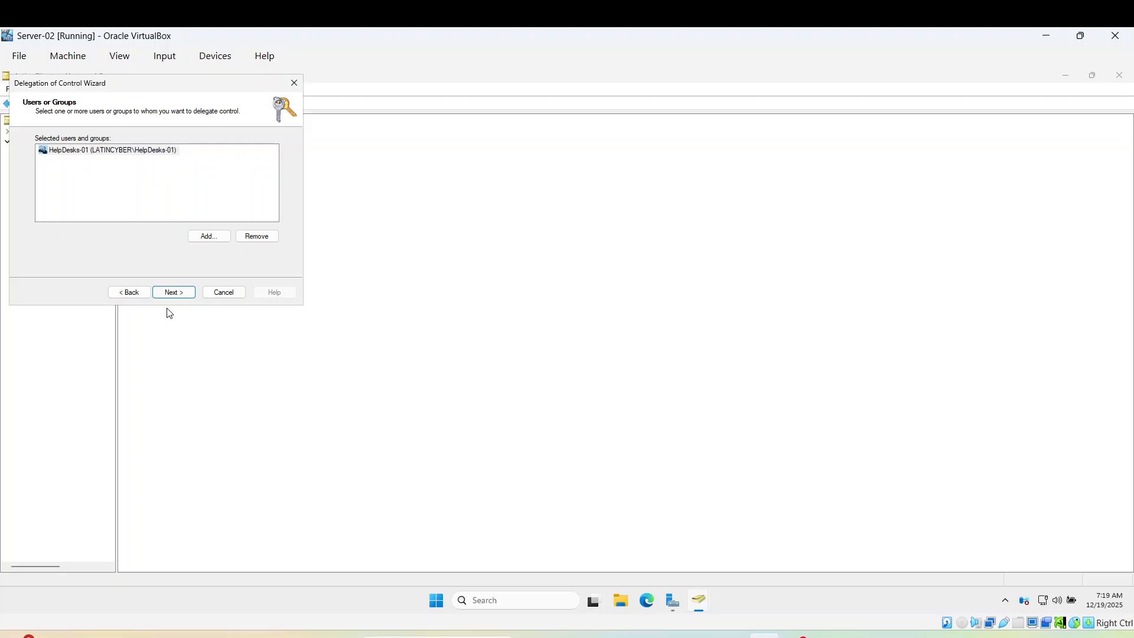
Step: Delegate creating, deleting and managing user accounts, resetting user passwords with forced change at next logon, and creating, deleting and managing groups, and finish the wizard
{"action": "left_click", "coordinate": [172, 293]}
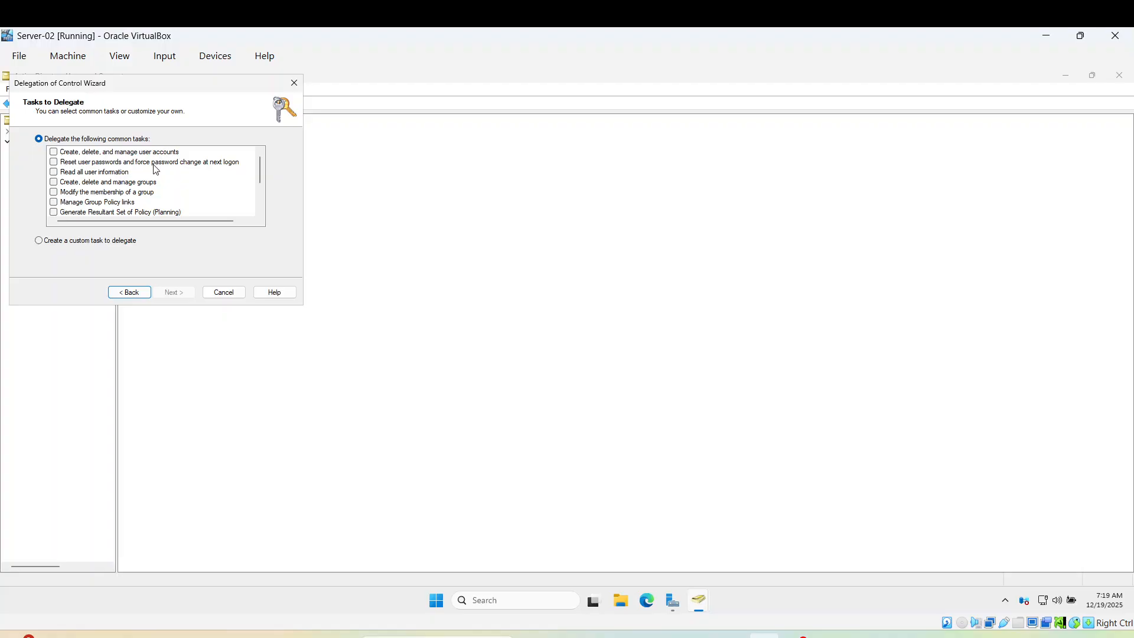
{"action": "left_click", "coordinate": [53, 156]}
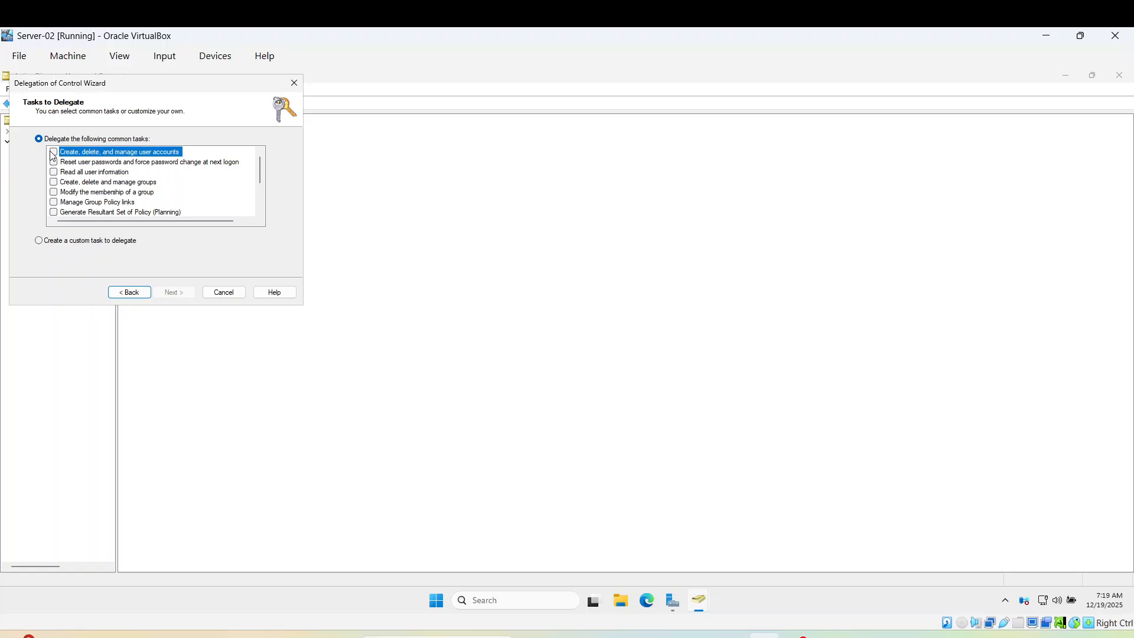
{"action": "left_click", "coordinate": [54, 152]}
{"action": "left_click", "coordinate": [62, 164]}
{"action": "left_click", "coordinate": [53, 161]}
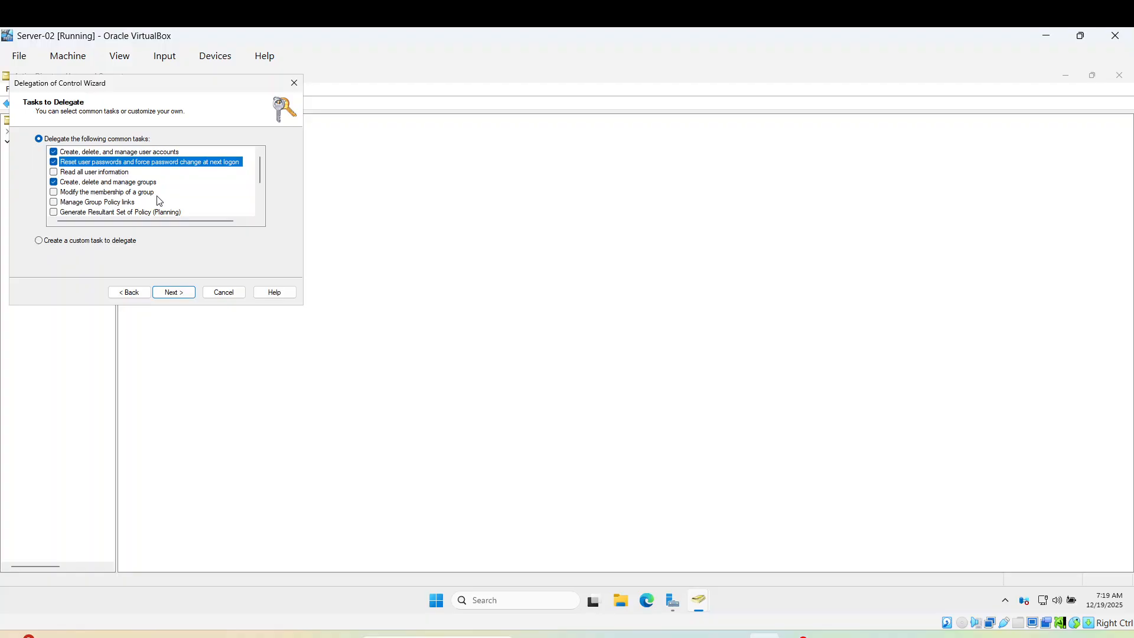
{"action": "scroll", "coordinate": [162, 204], "scroll_direction": "down", "scroll_amount": 1}
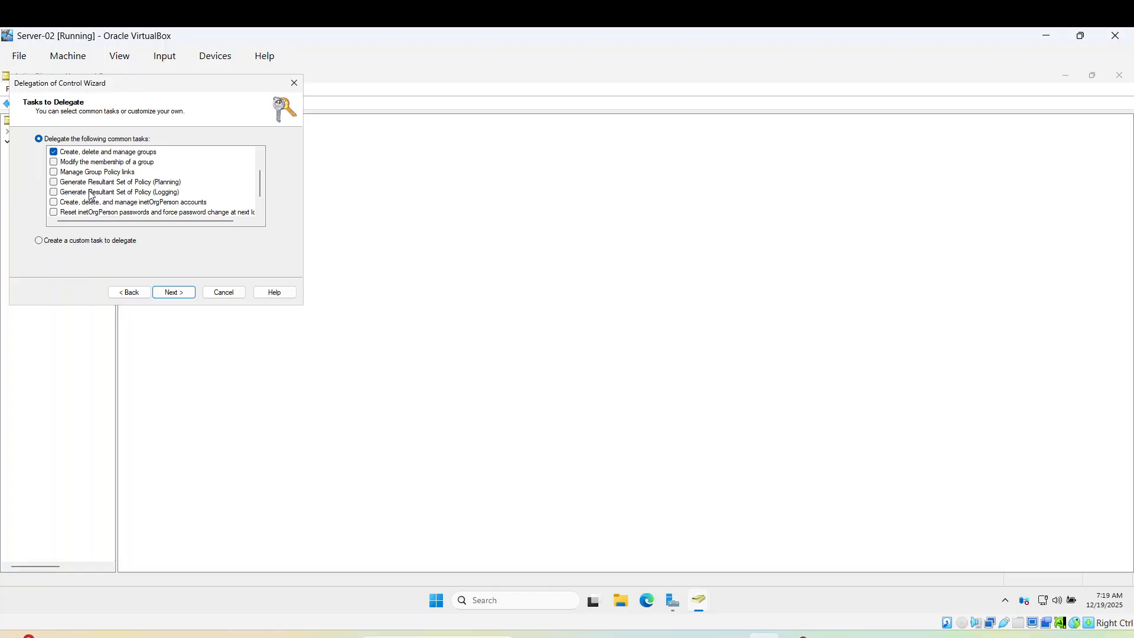
{"action": "scroll", "coordinate": [93, 195], "scroll_direction": "down", "scroll_amount": 1}
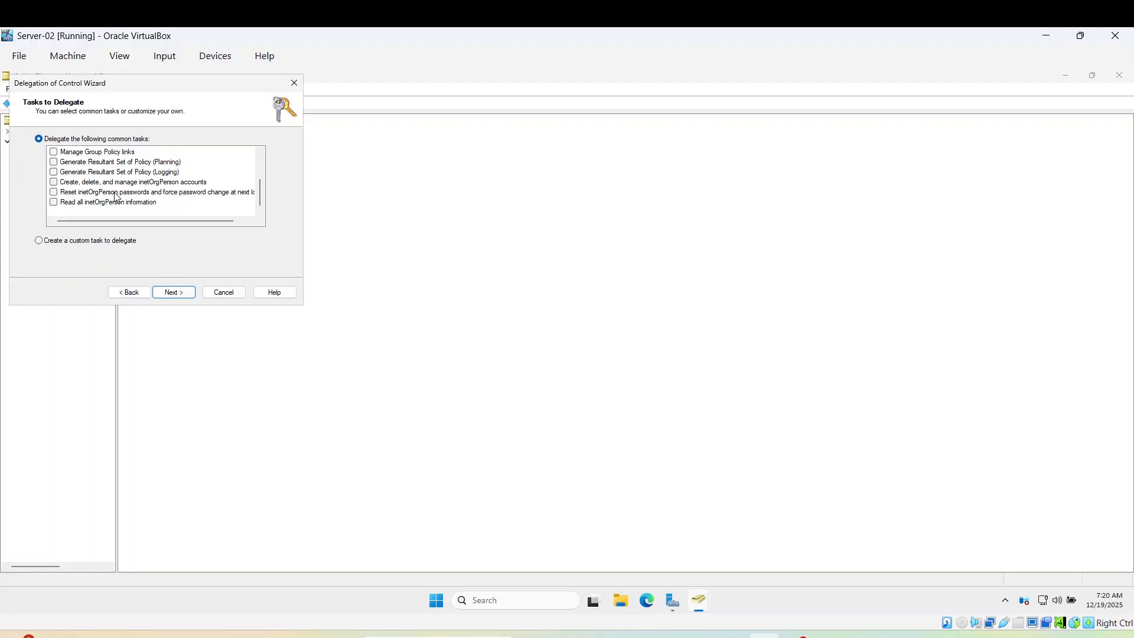
{"action": "scroll", "coordinate": [116, 197], "scroll_direction": "up", "scroll_amount": 2}
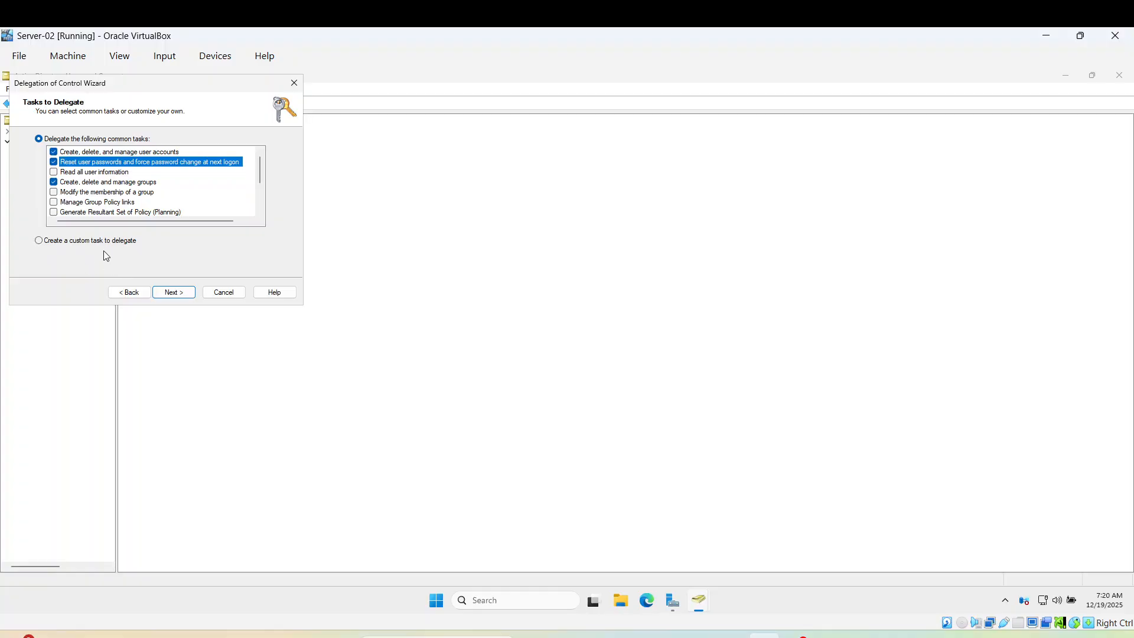
{"action": "left_click", "coordinate": [174, 292]}
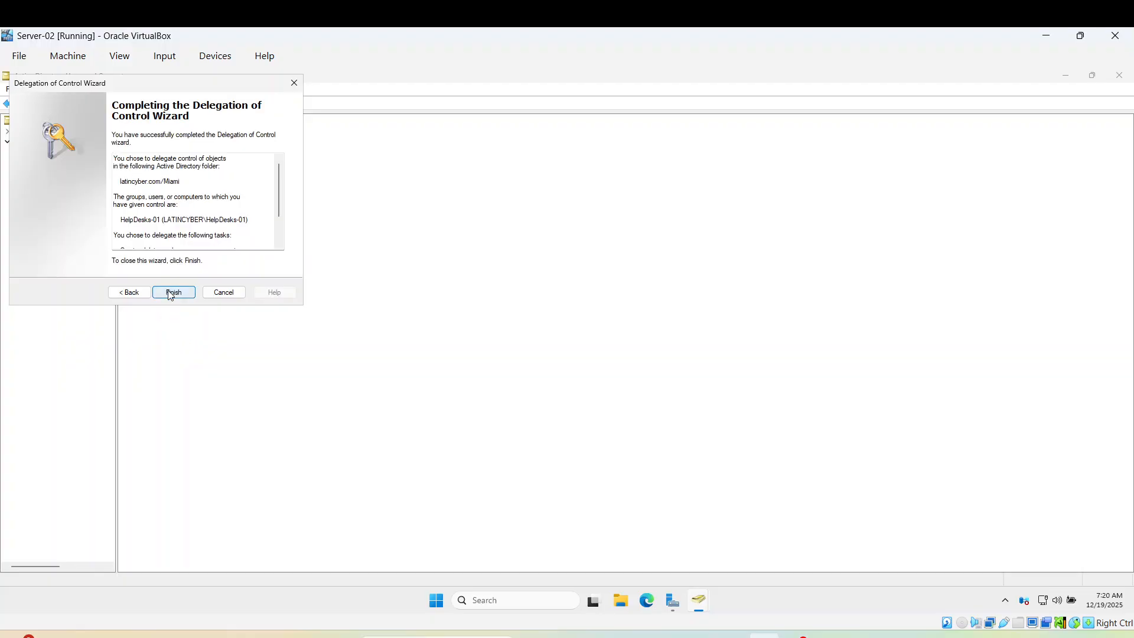
{"action": "left_click", "coordinate": [178, 293]}
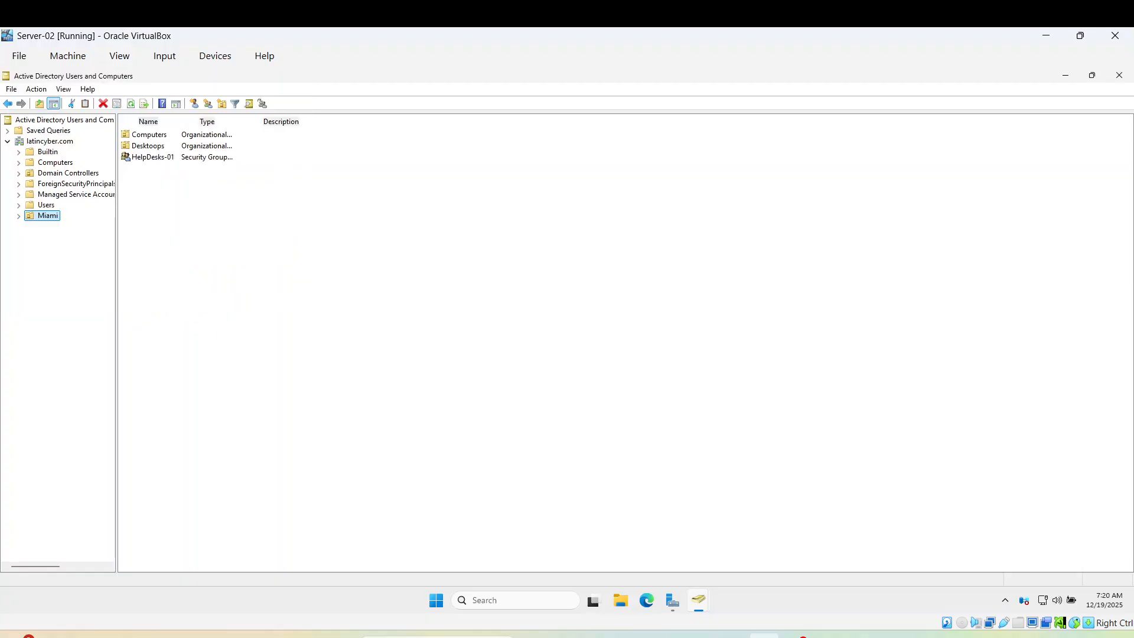
{"action": "left_click", "coordinate": [796, 636]}
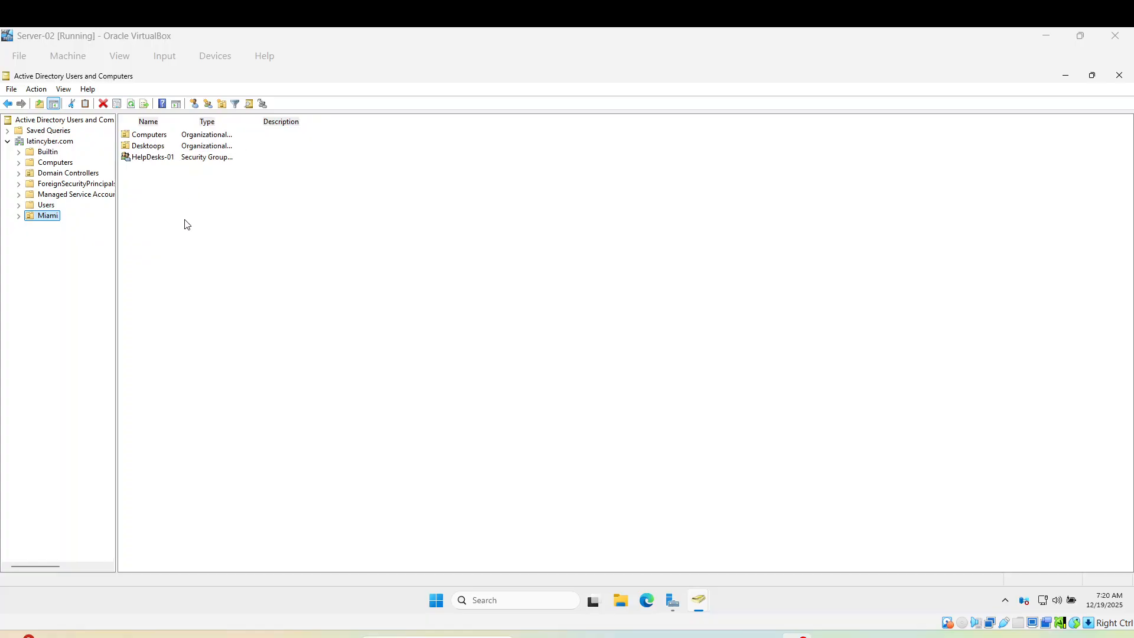
Step: Create an organizational unit named Users inside Miami, keeping protection from accidental deletion on, and display Miami's contents
{"action": "left_click", "coordinate": [41, 220]}
{"action": "right_click", "coordinate": [40, 221]}
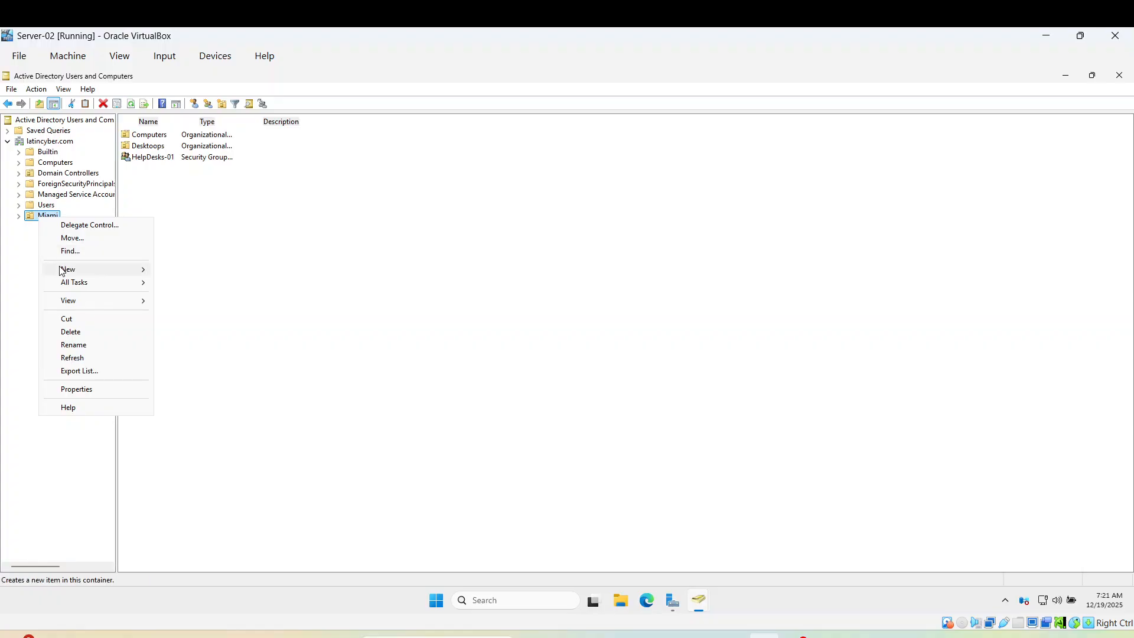
{"action": "mouse_move", "coordinate": [143, 270]}
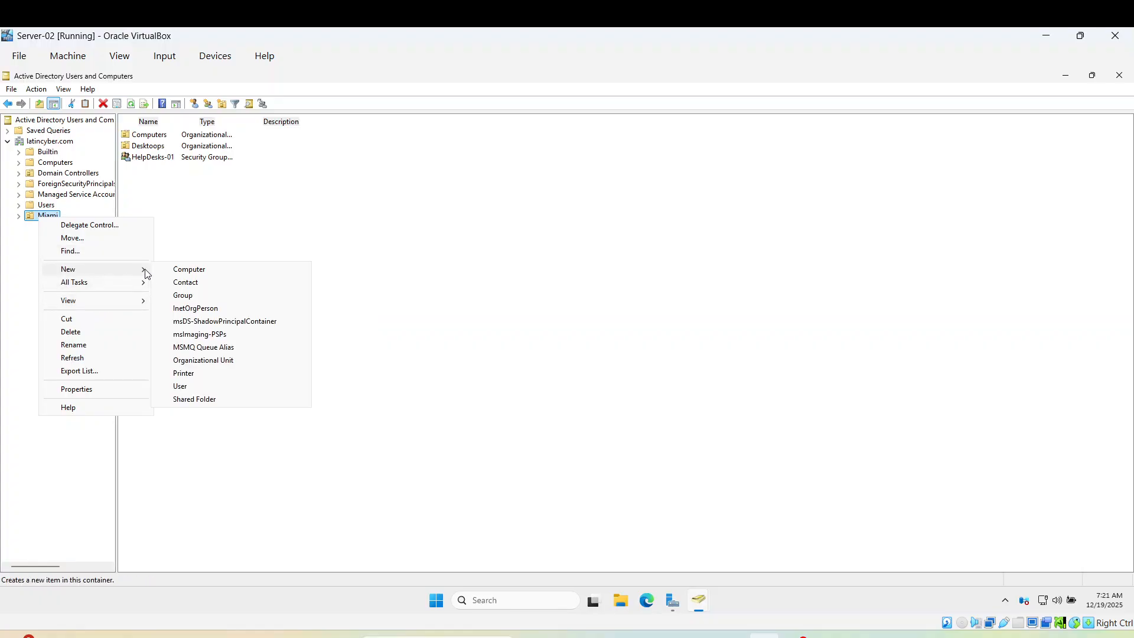
{"action": "left_click", "coordinate": [195, 363]}
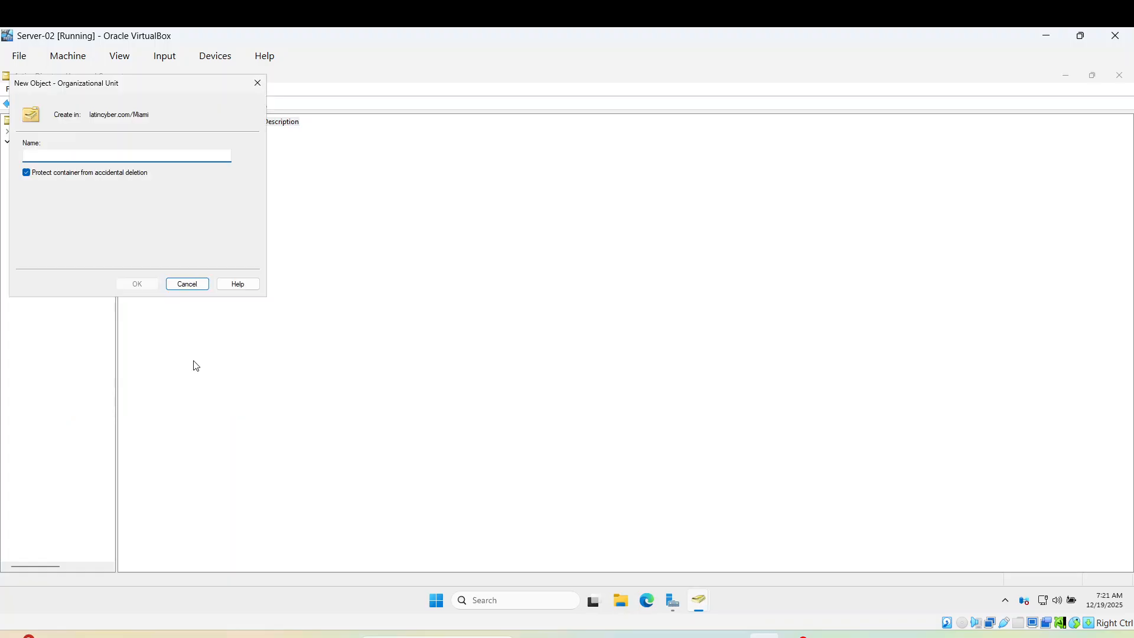
{"action": "type", "text": "Users"}
{"action": "left_click", "coordinate": [147, 284]}
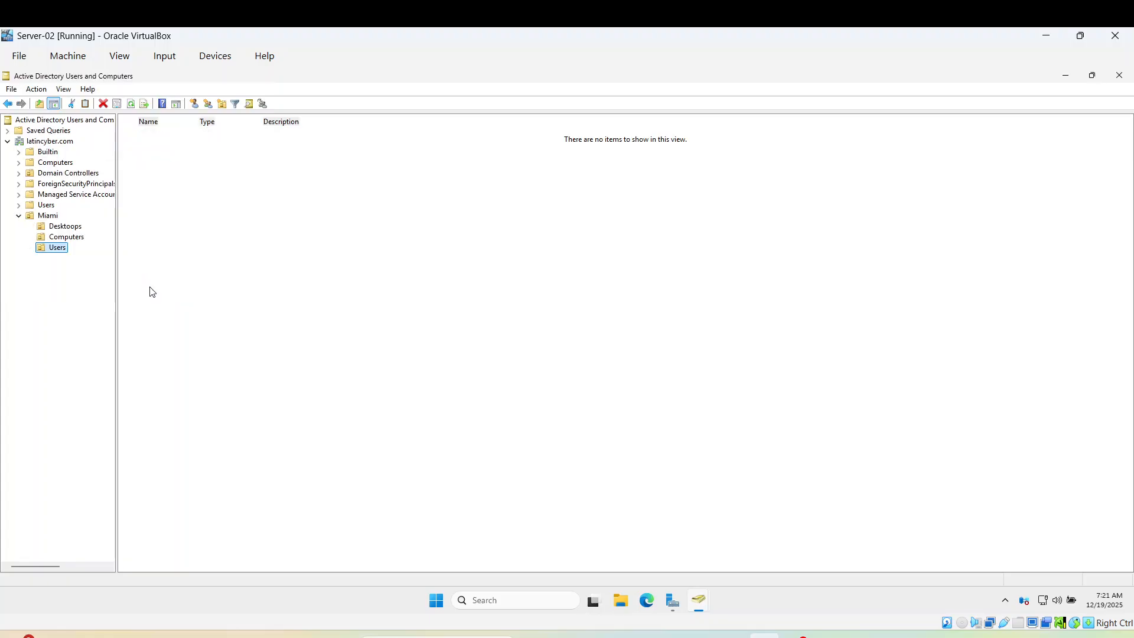
{"action": "left_click", "coordinate": [55, 218]}
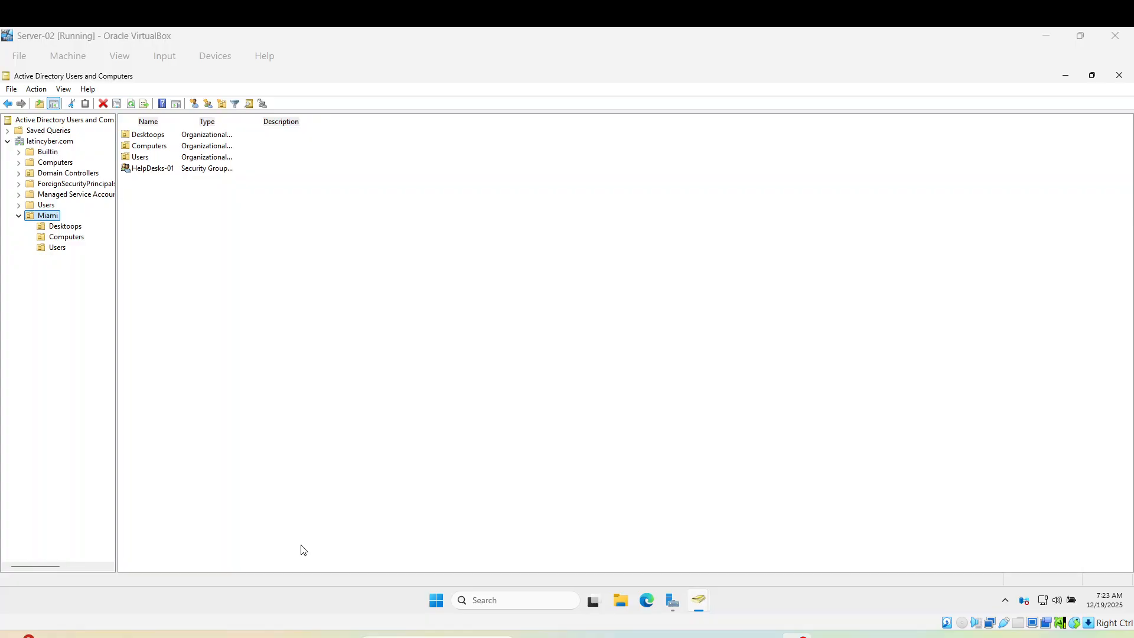
{"action": "right_click", "coordinate": [42, 216]}
{"action": "left_click", "coordinate": [106, 385]}
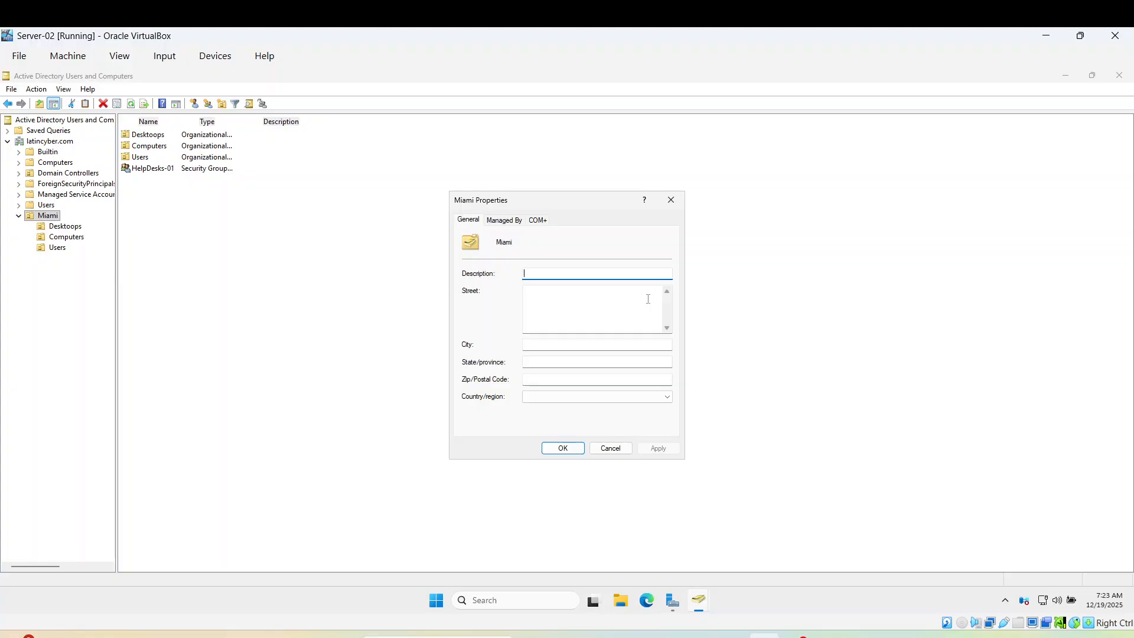
{"action": "left_click", "coordinate": [672, 200]}
Step: Turn on Advanced Features for the console and open the security settings in the Miami organizational unit's properties
{"action": "left_click", "coordinate": [66, 90]}
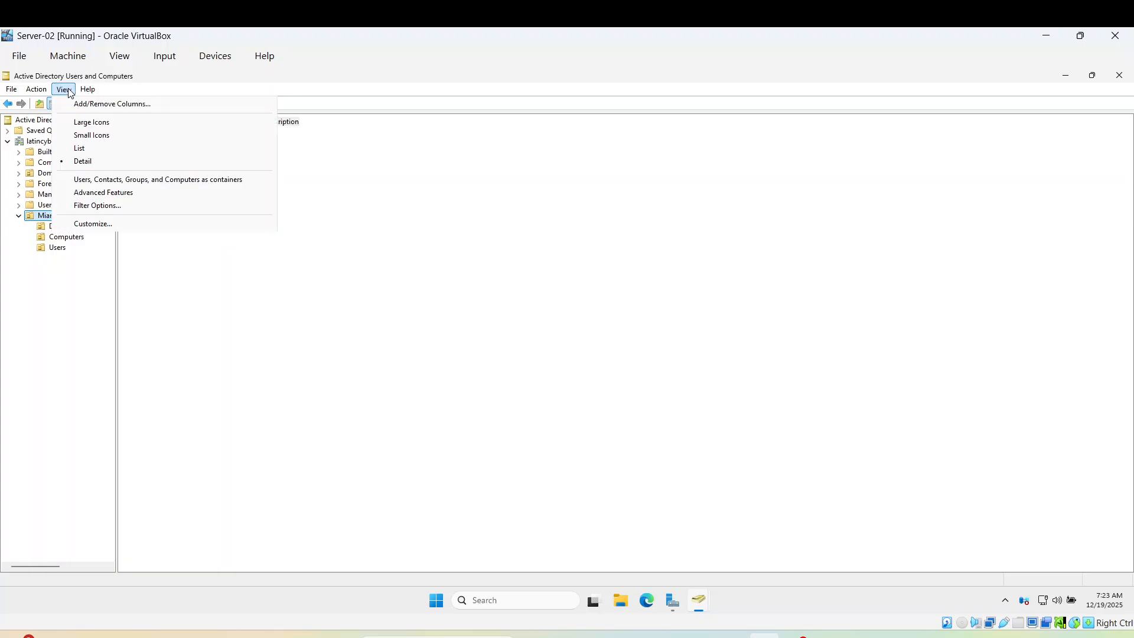
{"action": "left_click", "coordinate": [105, 199]}
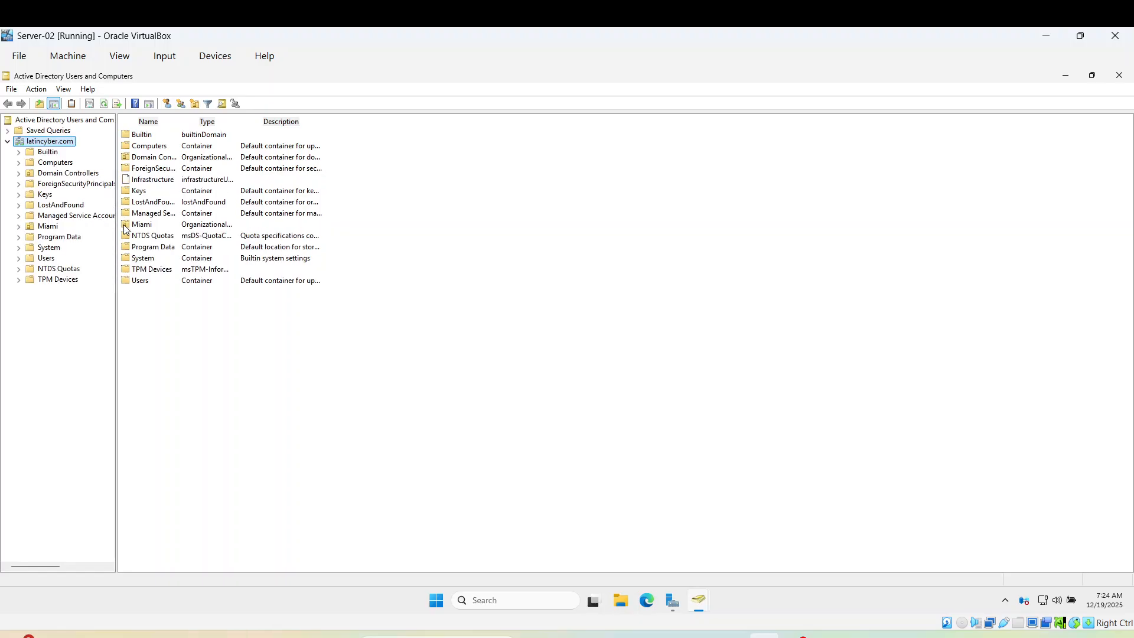
{"action": "left_click", "coordinate": [45, 228]}
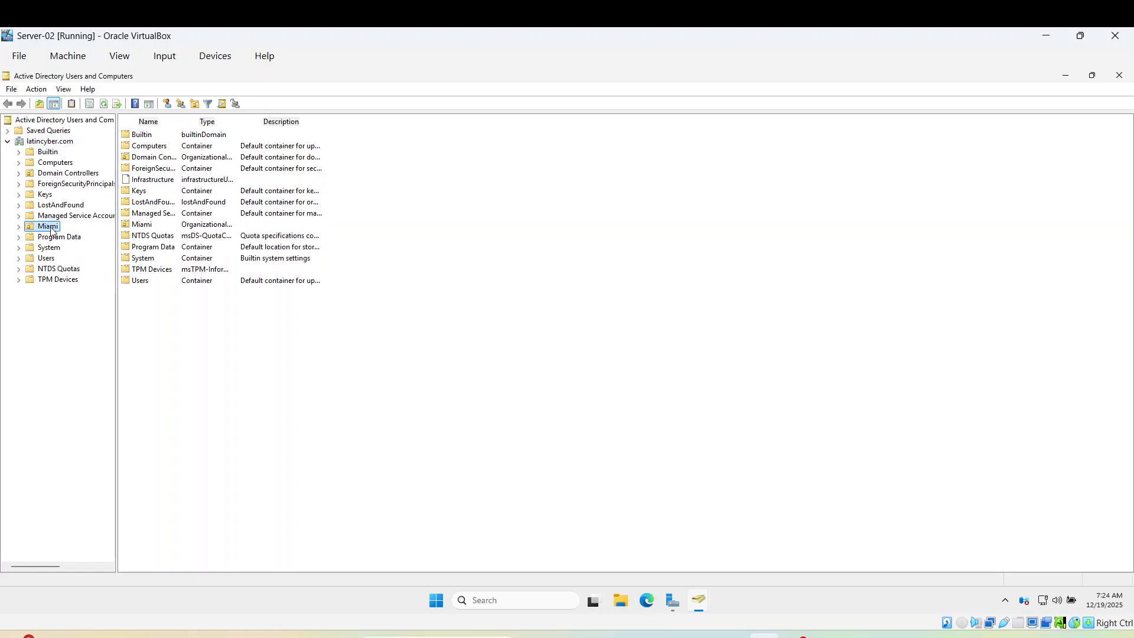
{"action": "right_click", "coordinate": [44, 229]}
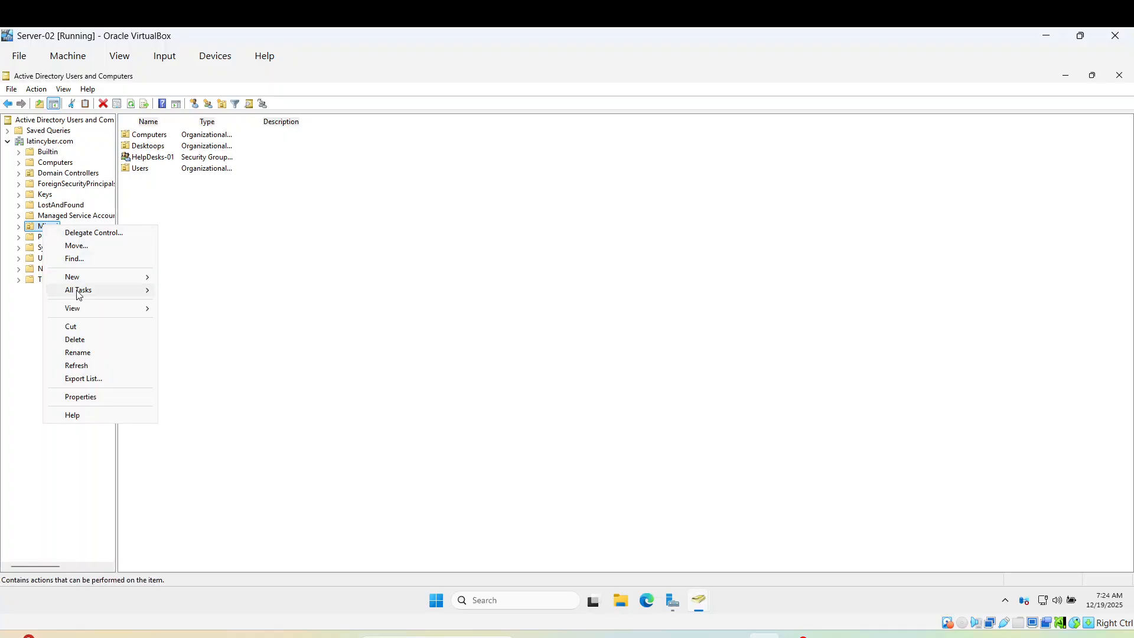
{"action": "left_click", "coordinate": [83, 398]}
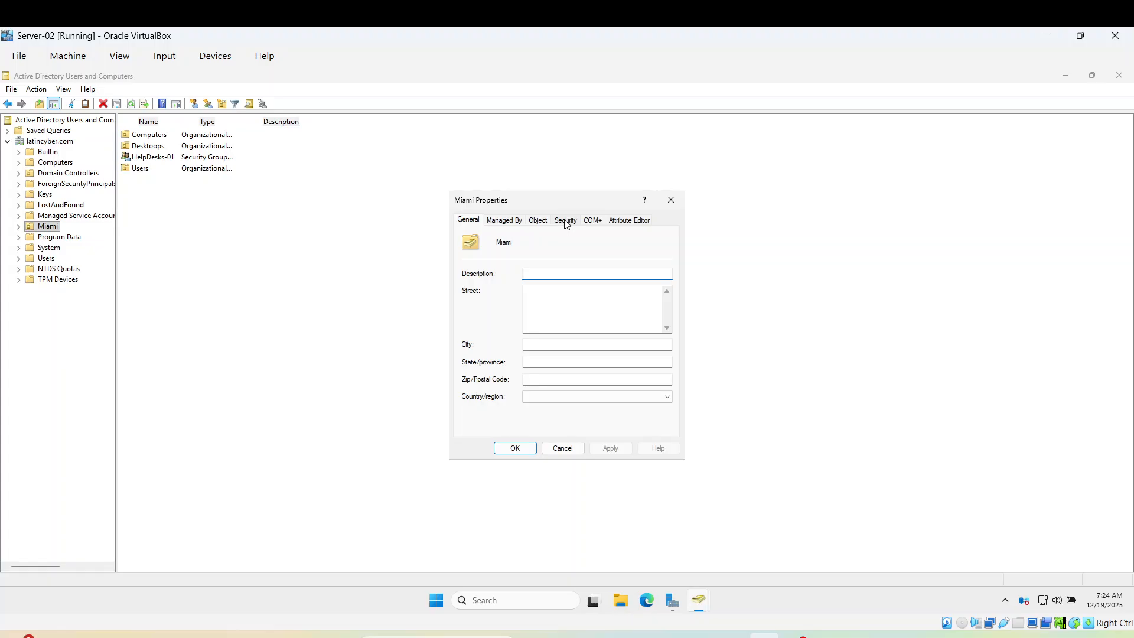
{"action": "left_click", "coordinate": [568, 221]}
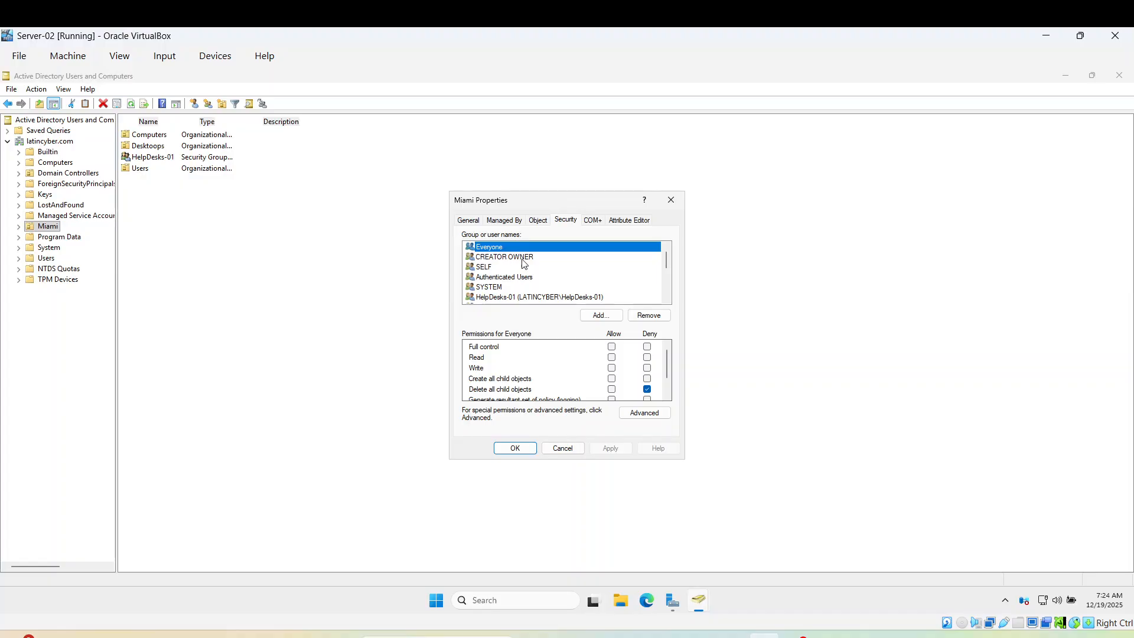
Step: Examine the permissions of the HelpDesks-01 group on the Miami organizational unit, including special permissions
{"action": "scroll", "coordinate": [507, 283], "scroll_direction": "down", "scroll_amount": 1}
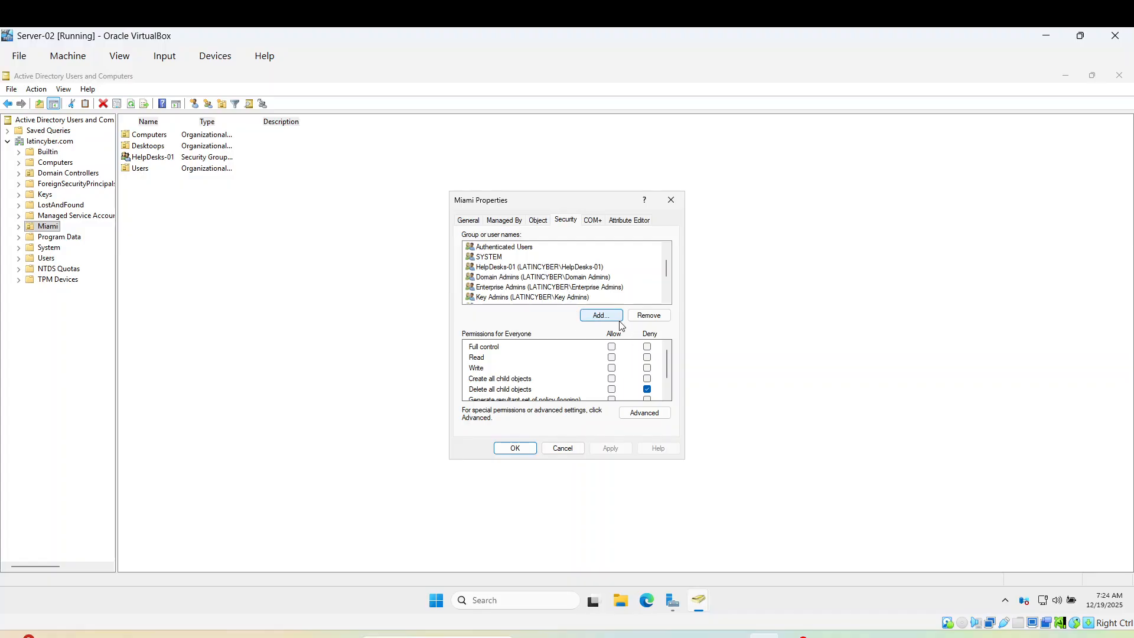
{"action": "left_click", "coordinate": [517, 273]}
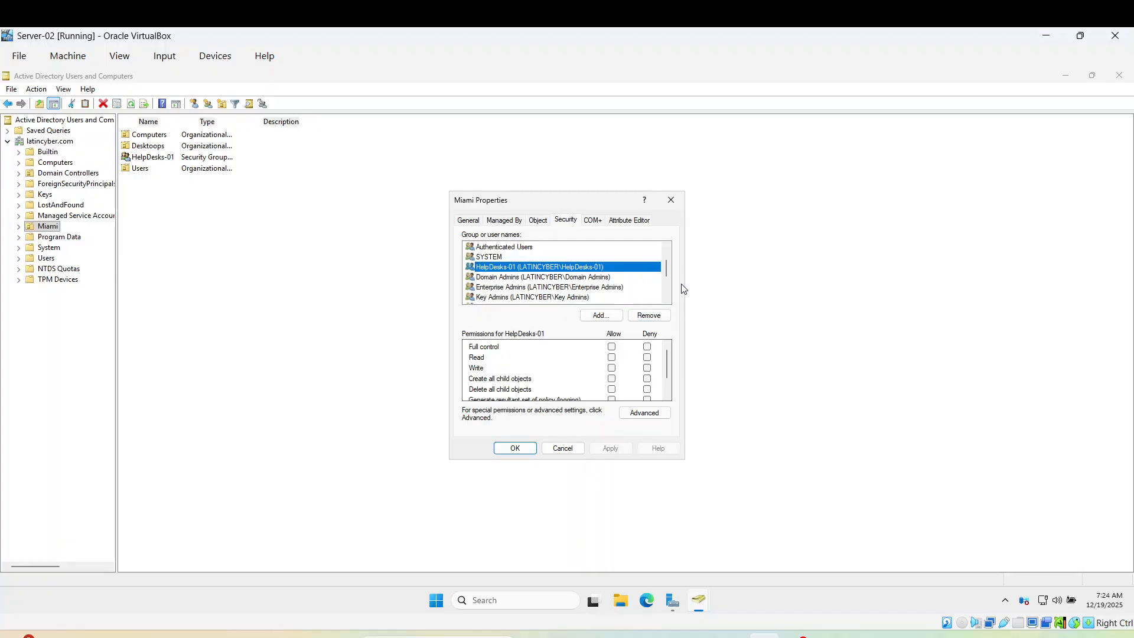
{"action": "left_click_drag", "start_coordinate": [668, 357], "coordinate": [670, 382]}
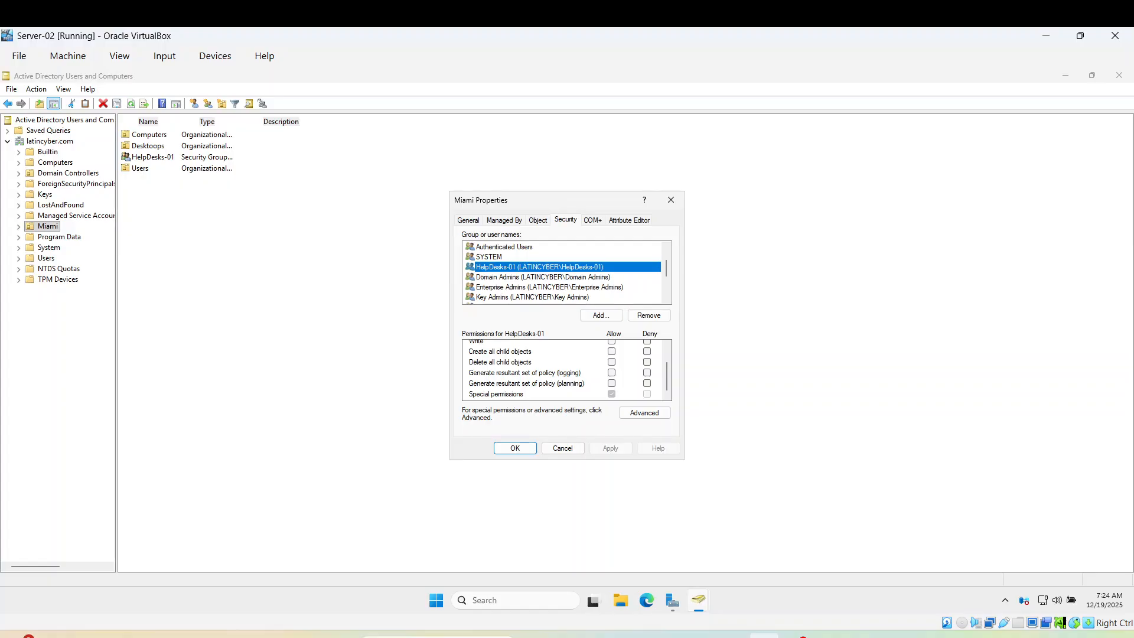
{"action": "mouse_move", "coordinate": [592, 600]}
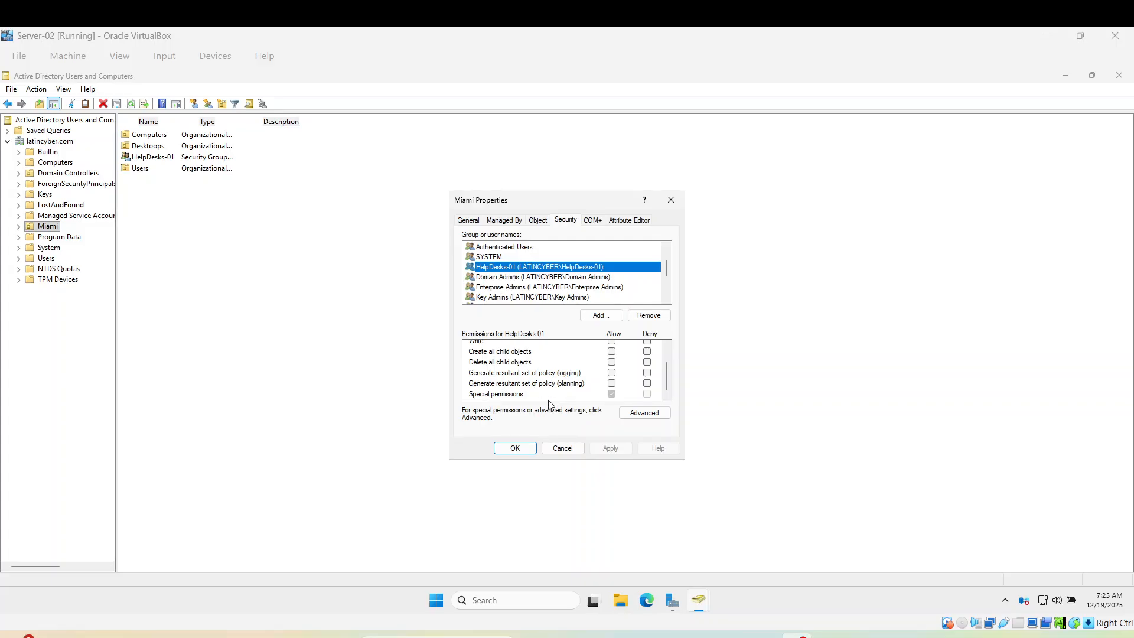
Step: Examine the advanced permission entries for Miami in an enlarged window, including those of Account Operators and HelpDesks-01
{"action": "left_click", "coordinate": [643, 414]}
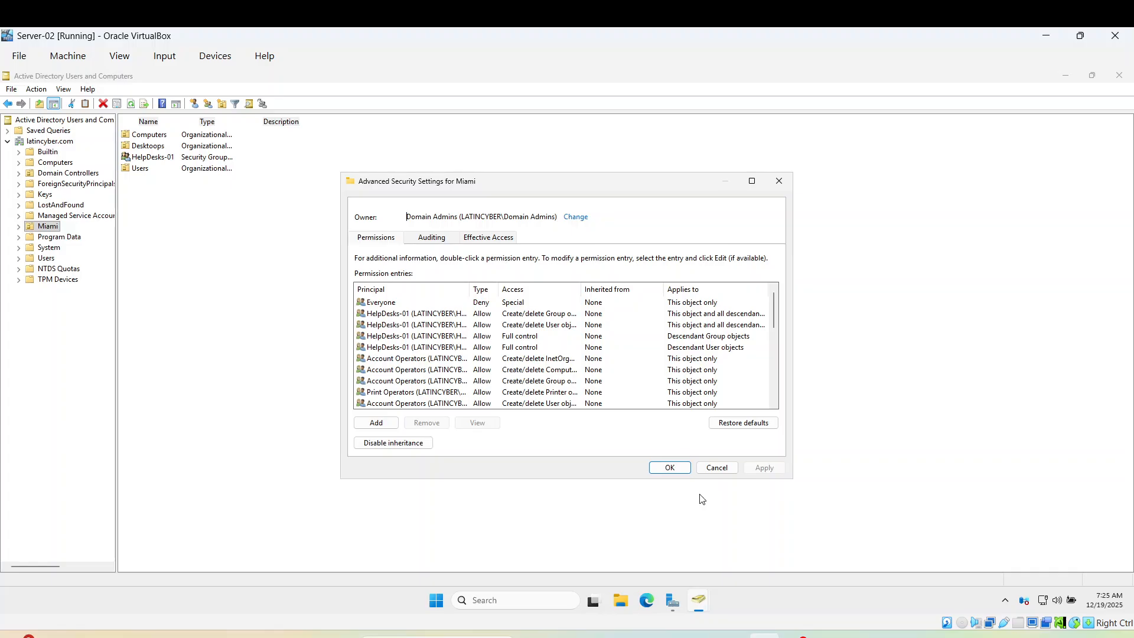
{"action": "left_click", "coordinate": [752, 181]}
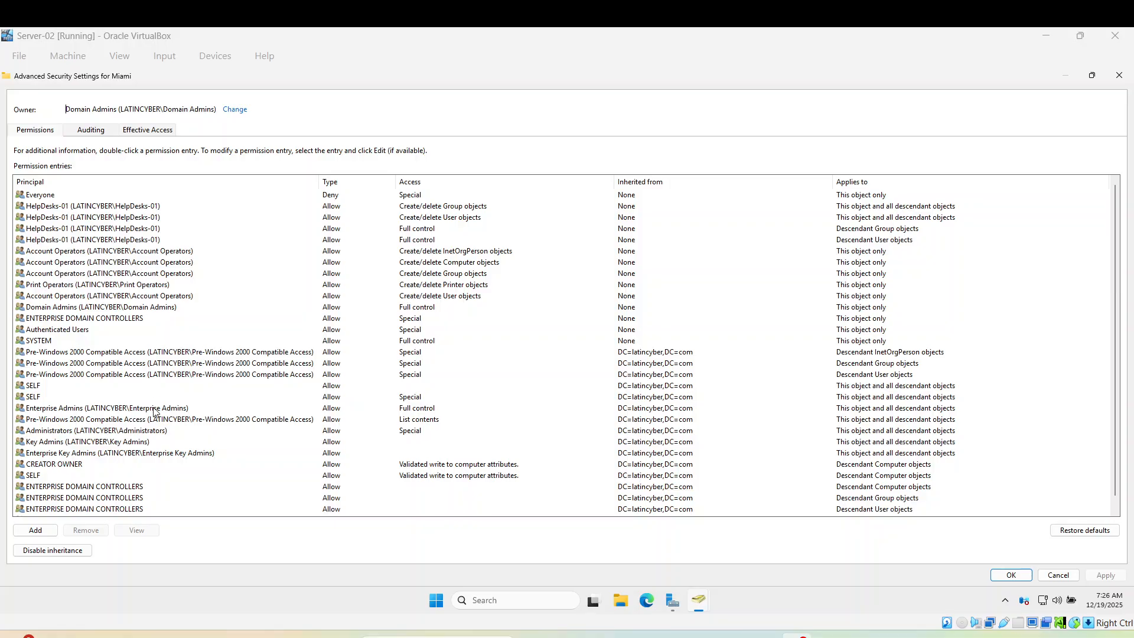
{"action": "scroll", "coordinate": [153, 411], "scroll_direction": "down", "scroll_amount": 1}
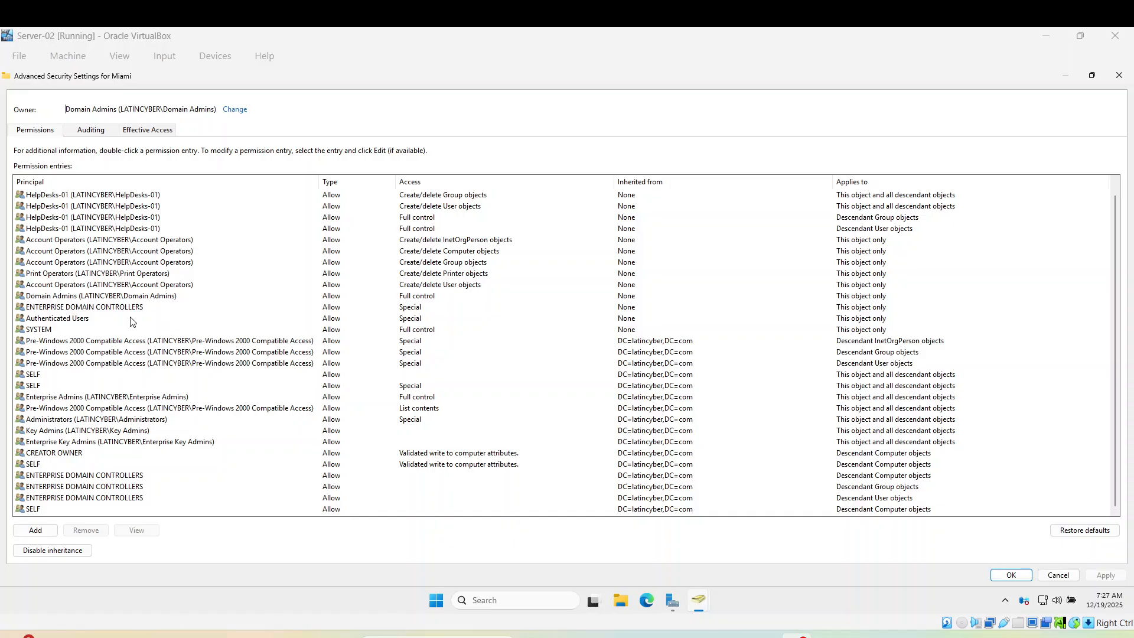
{"action": "scroll", "coordinate": [144, 348], "scroll_direction": "up", "scroll_amount": 1}
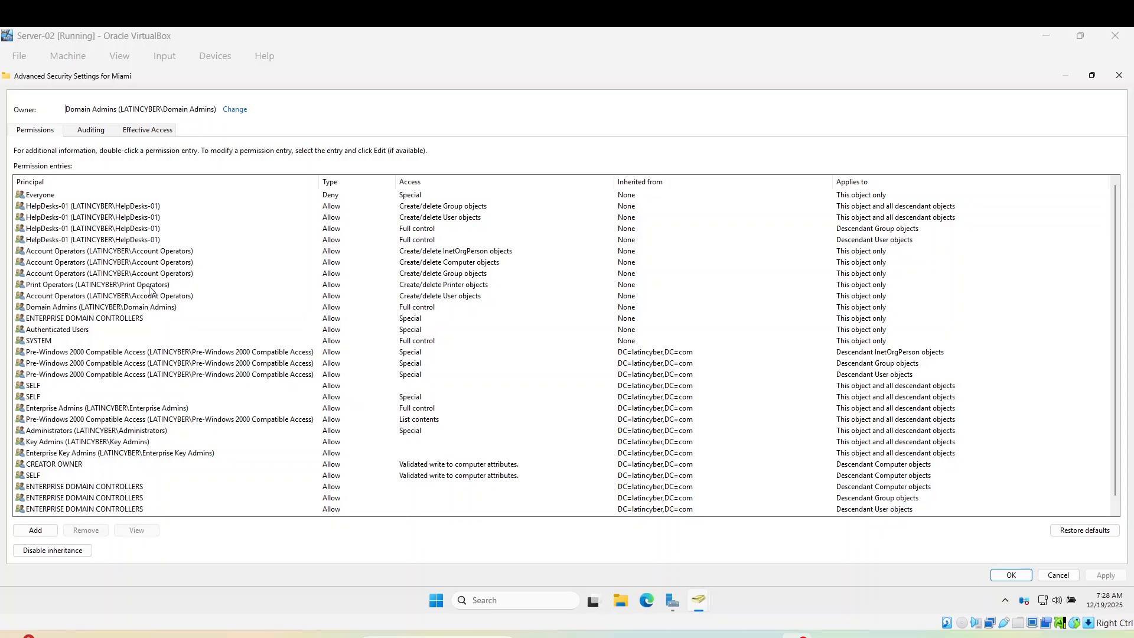
{"action": "scroll", "coordinate": [198, 295], "scroll_direction": "down", "scroll_amount": 1}
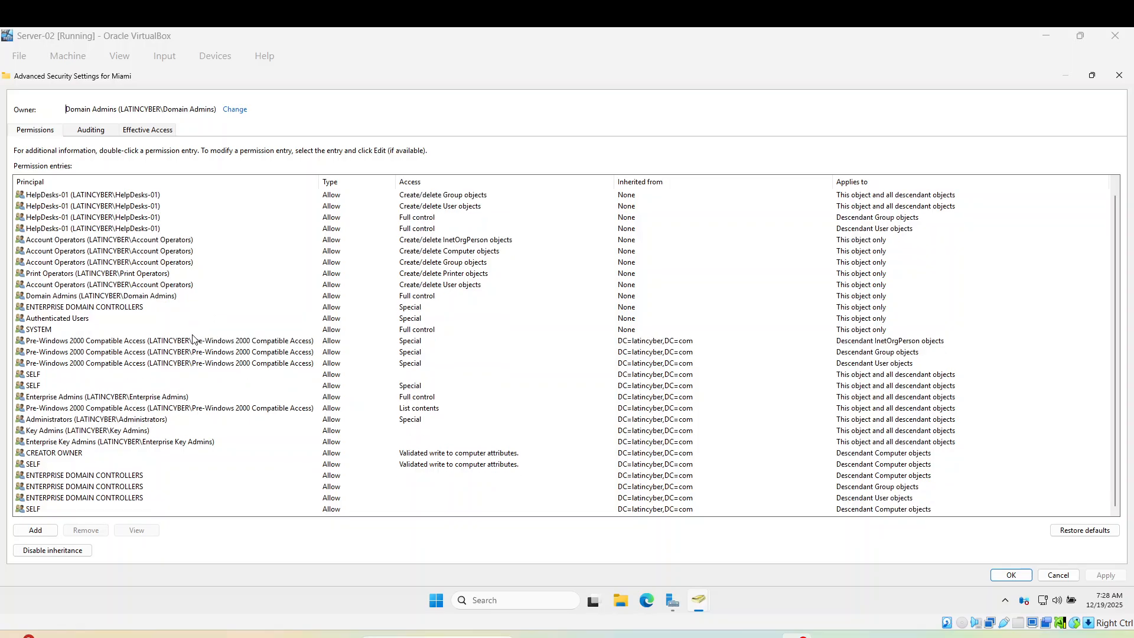
{"action": "left_click", "coordinate": [22, 242]}
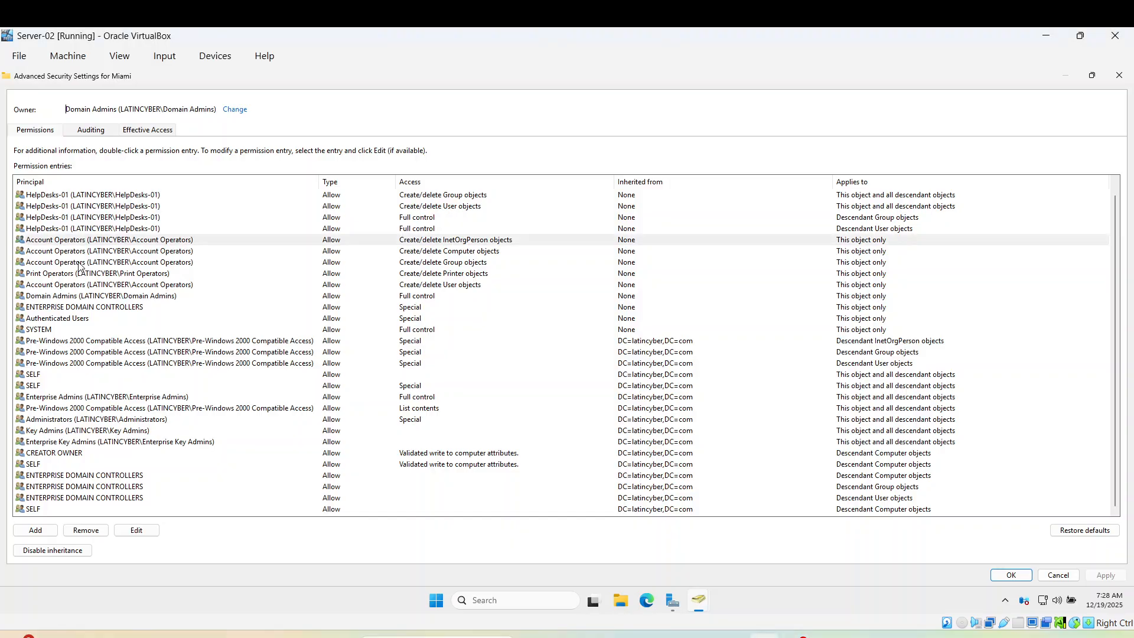
{"action": "left_click", "coordinate": [204, 242]}
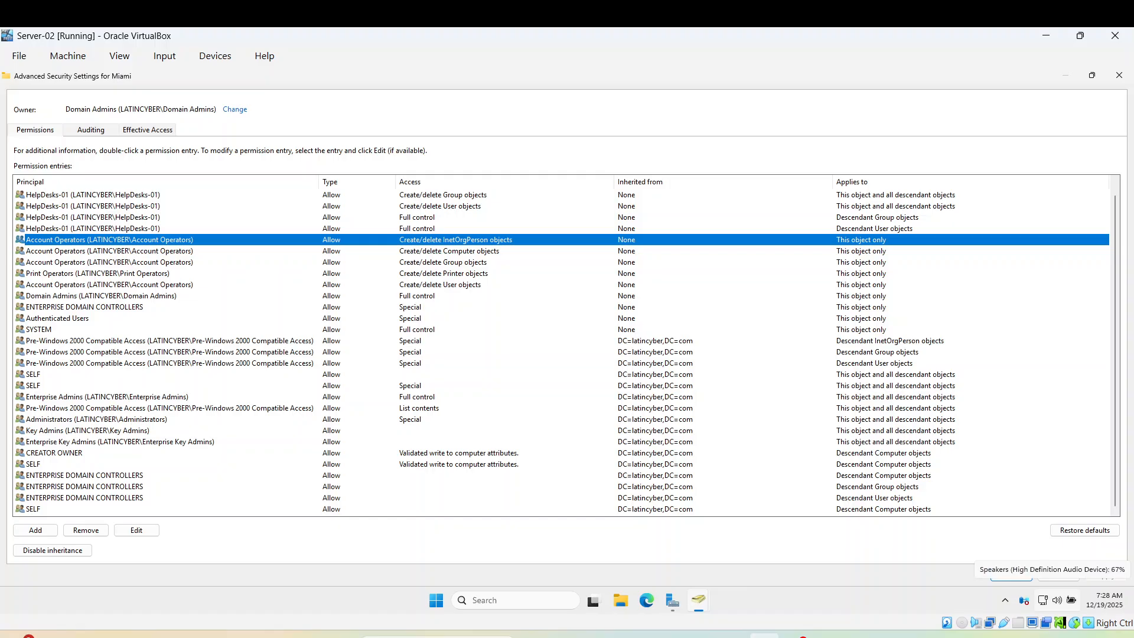
{"action": "left_click", "coordinate": [797, 636]}
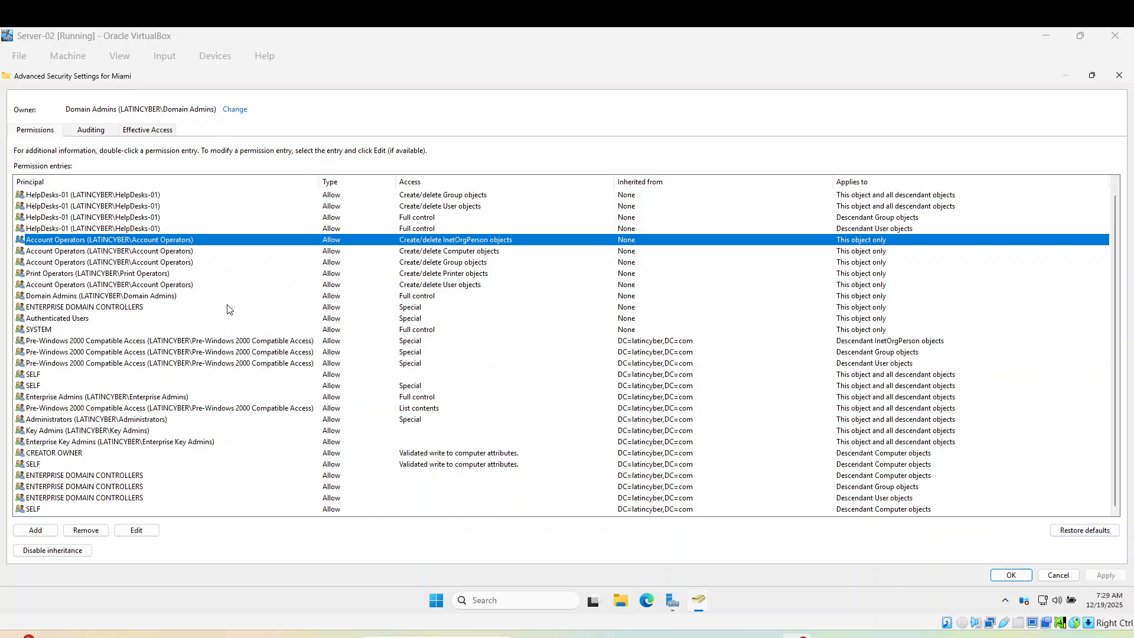
{"action": "scroll", "coordinate": [227, 309], "scroll_direction": "up", "scroll_amount": 1}
{"action": "left_click", "coordinate": [35, 206]}
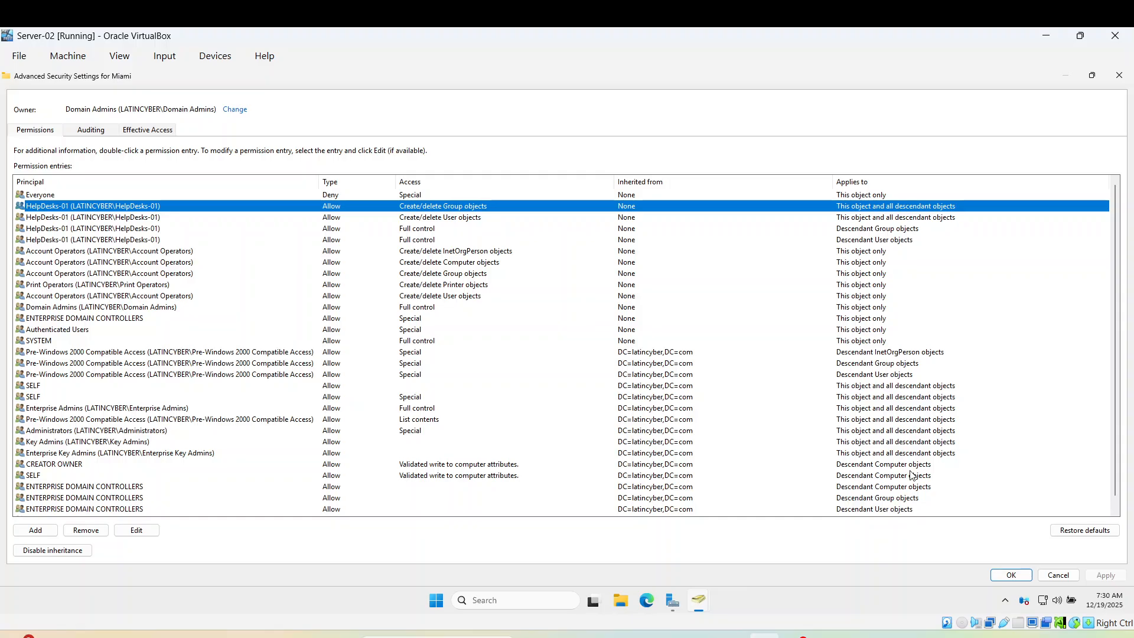
Step: Try restoring Miami's permission entries to their defaults, then cancel the change and close the Miami properties
{"action": "left_click", "coordinate": [1071, 535]}
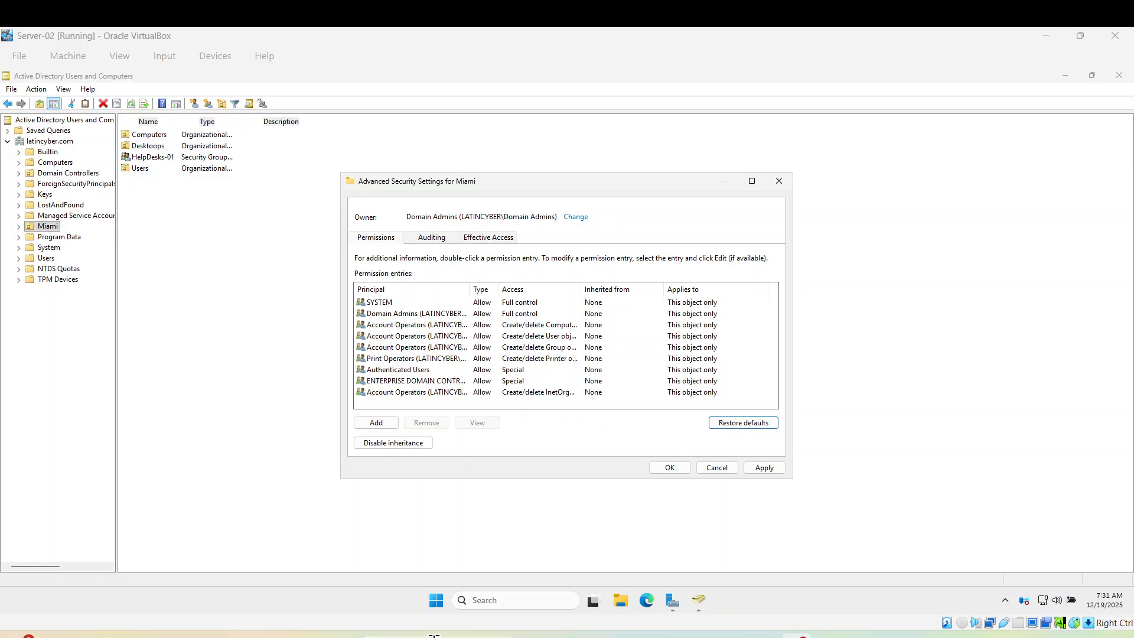
{"action": "left_click", "coordinate": [718, 475]}
{"action": "left_click", "coordinate": [717, 467]}
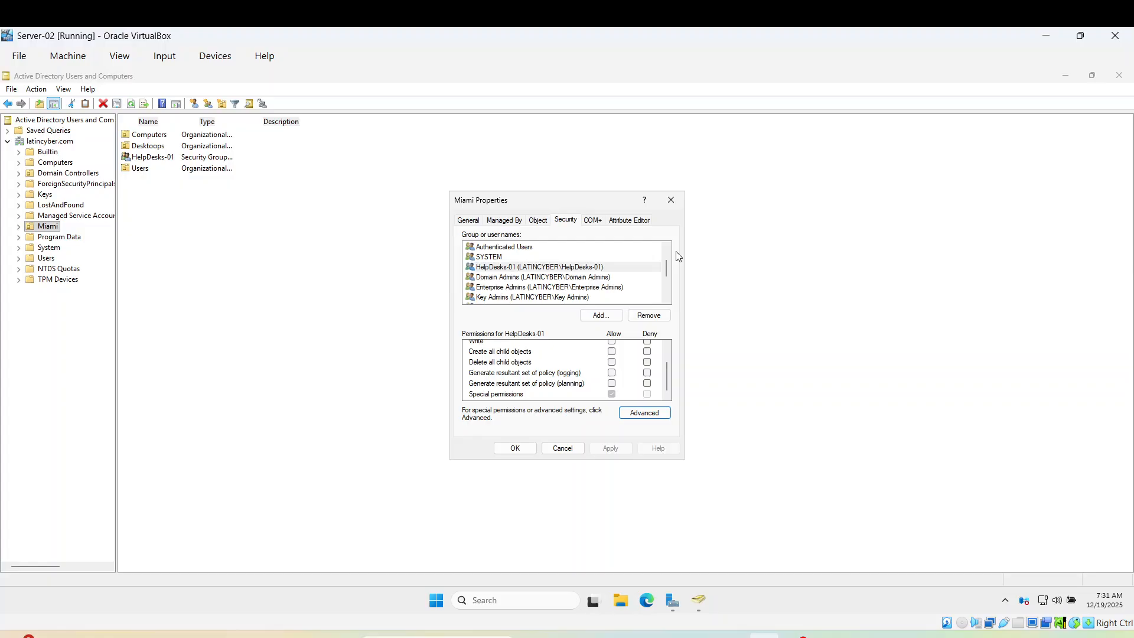
{"action": "left_click", "coordinate": [677, 199]}
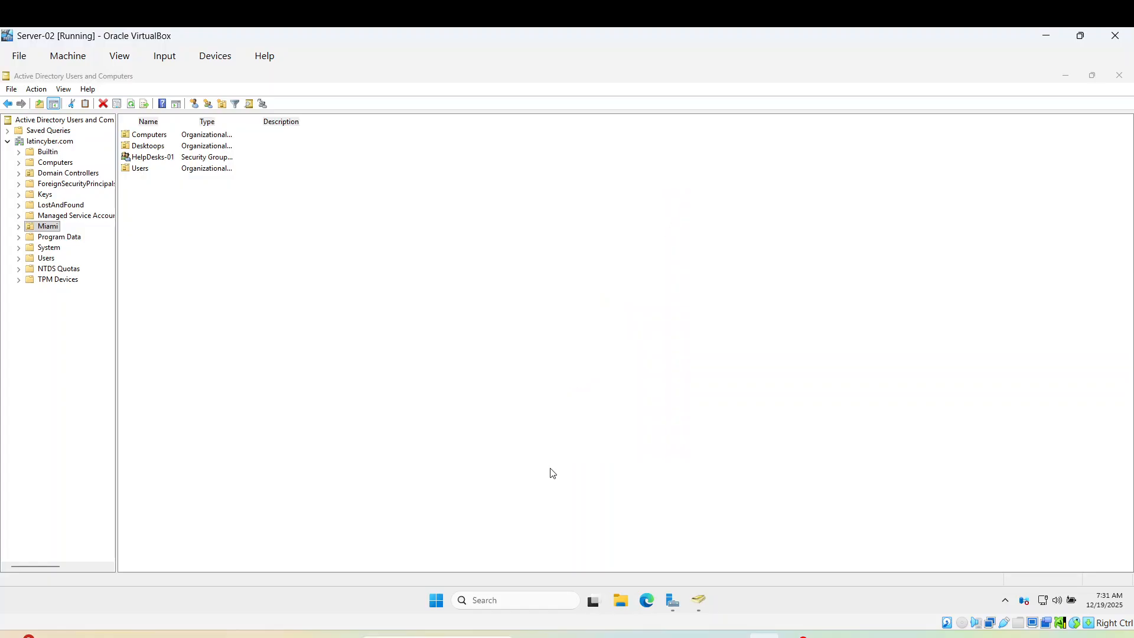
Step: Switch to Command Prompt by searching for cmd, and close the duplicate window
{"action": "left_click", "coordinate": [497, 600]}
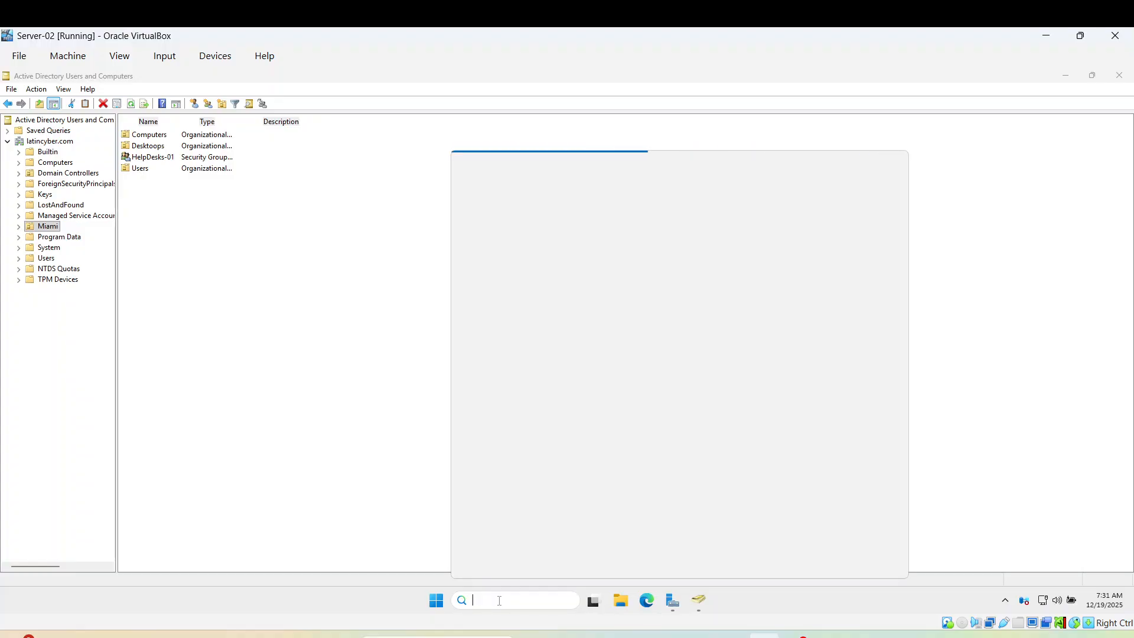
{"action": "type", "text": "cmd"}
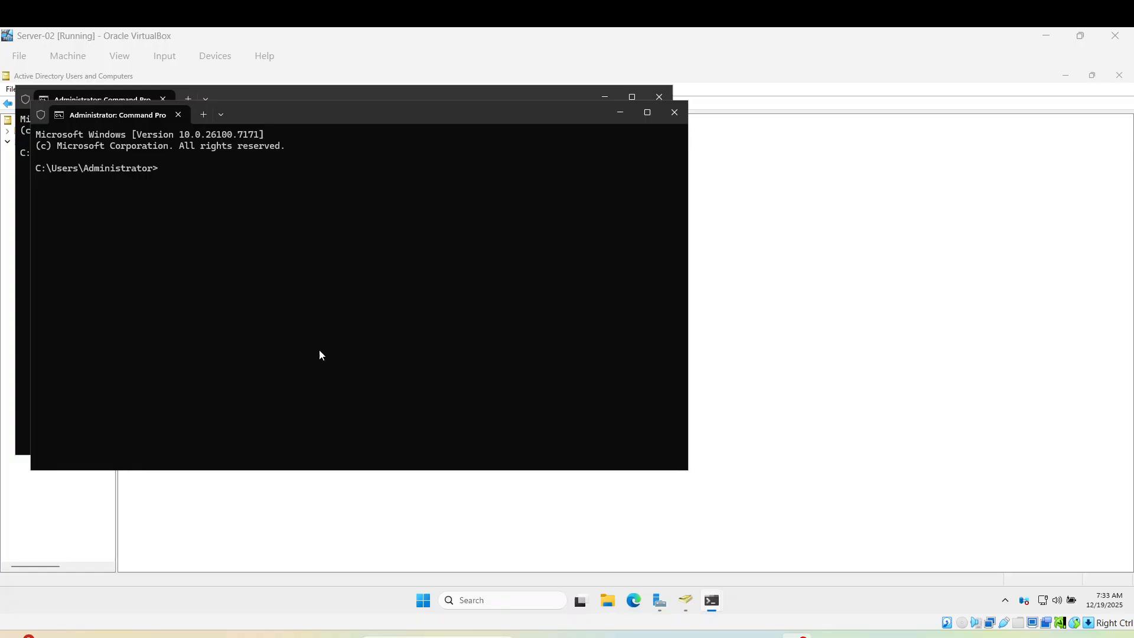
{"action": "left_click", "coordinate": [678, 117]}
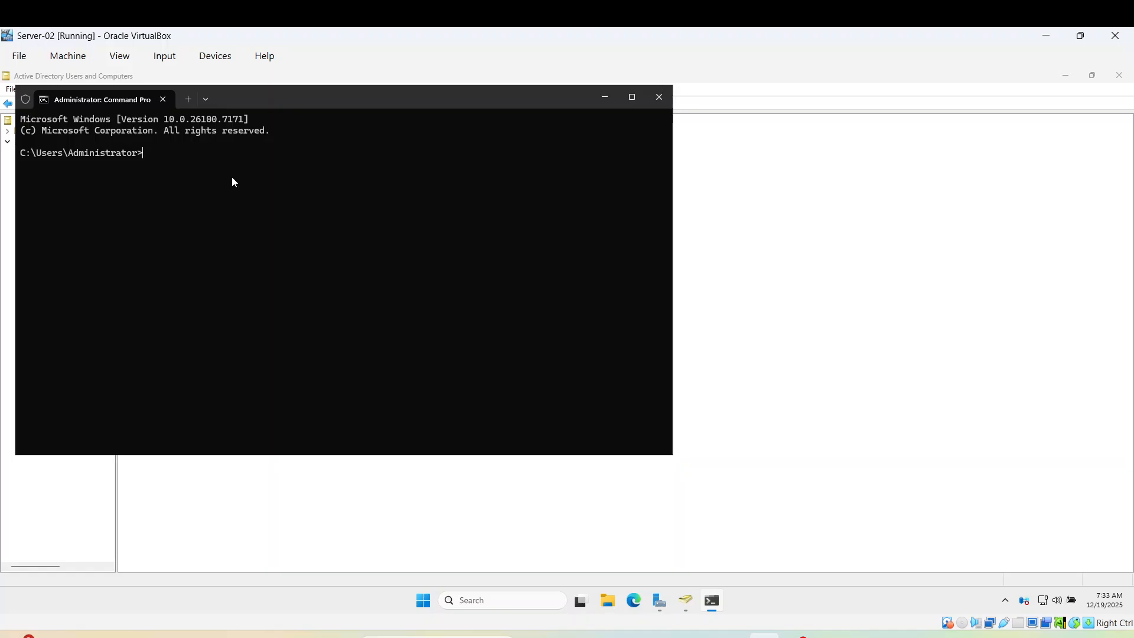
Step: Run dsacls /? to display the command's help
{"action": "type", "text": "dsac"}
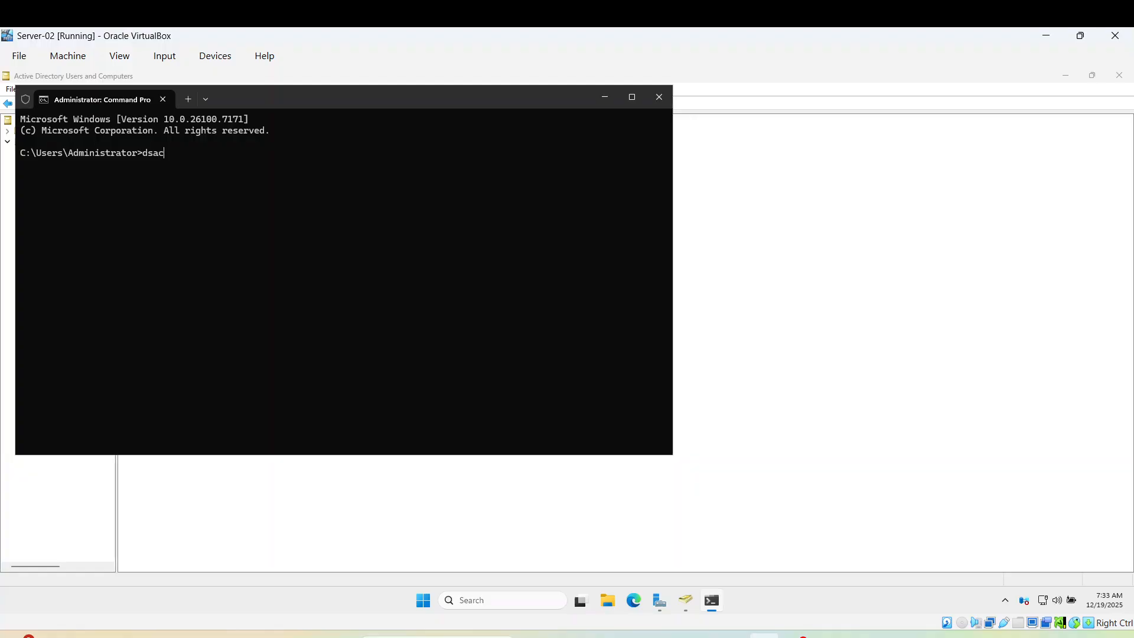
{"action": "type", "text": "c"}
{"action": "key", "text": "BackSpace"}
{"action": "type", "text": "ls ??"}
{"action": "key", "text": "BackSpace"}
{"action": "key", "text": "BackSpace"}
{"action": "type", "text": "/?"}
{"action": "key", "text": "Return"}
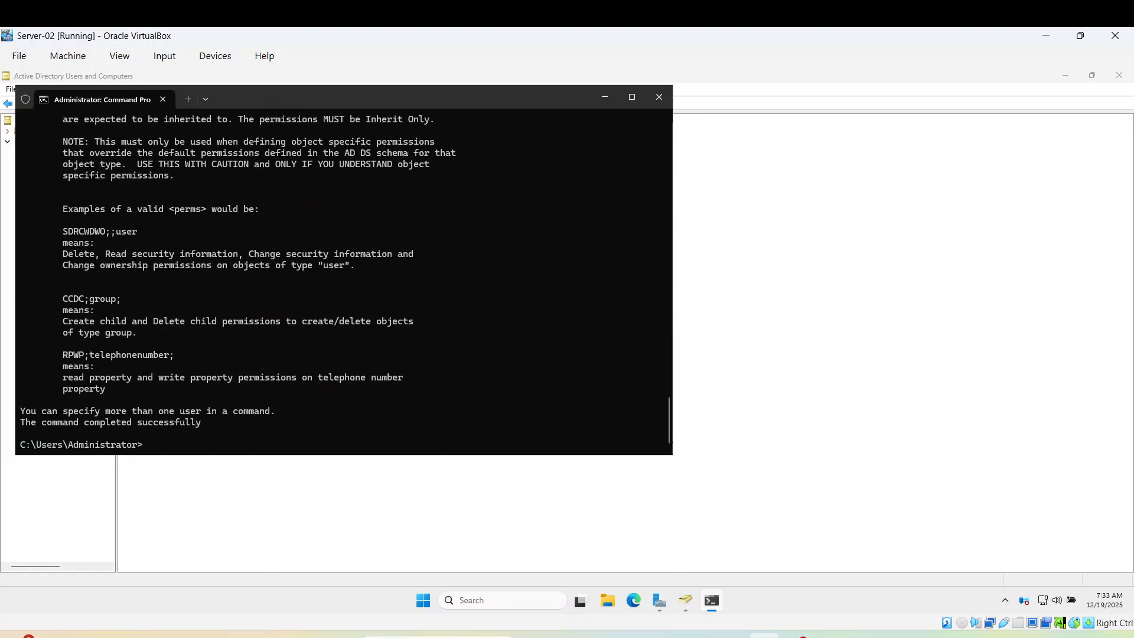
Step: Examine the dsacls help in a maximized window, covering the permission bits, the object and inheritance fields, and the example permission strings
{"action": "left_click", "coordinate": [631, 97]}
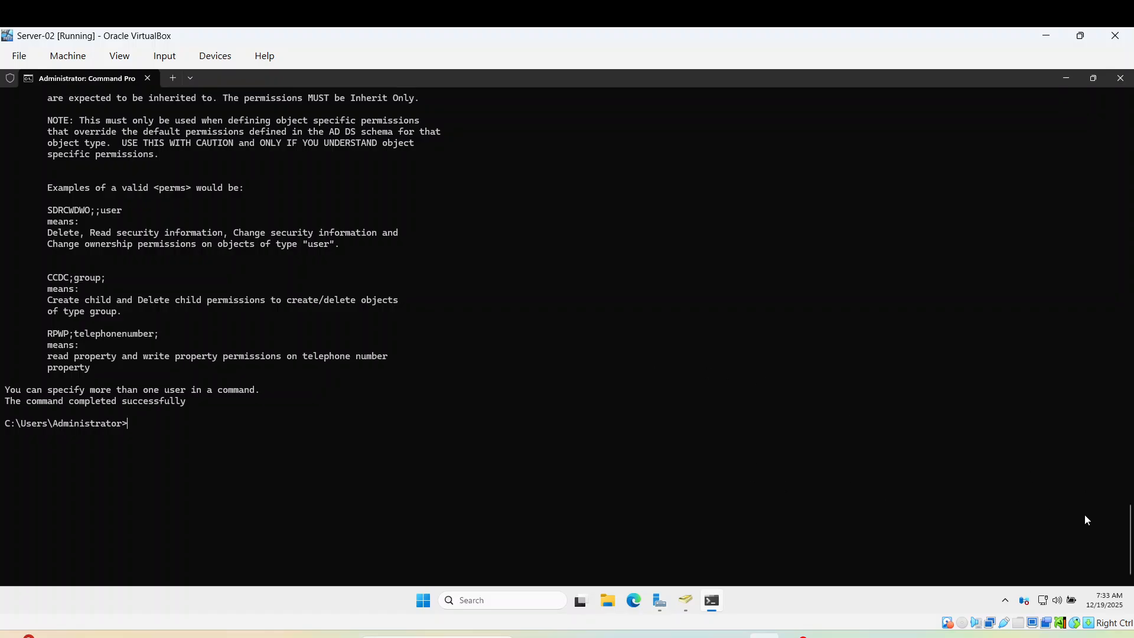
{"action": "left_click_drag", "start_coordinate": [1130, 549], "coordinate": [1128, 456]}
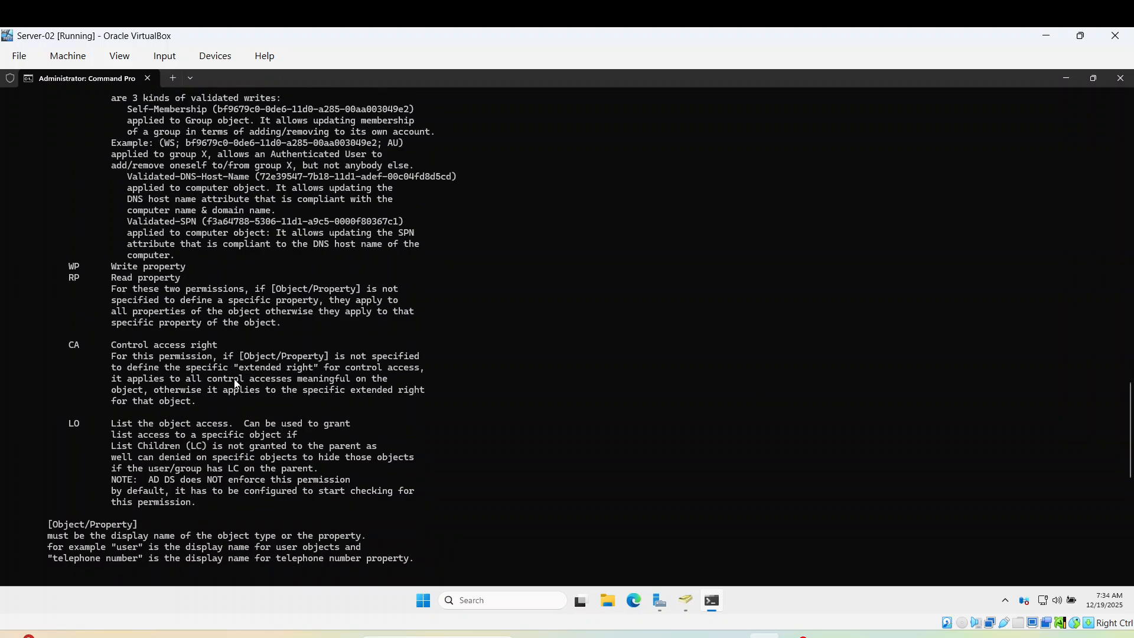
{"action": "scroll", "coordinate": [726, 447], "scroll_direction": "down", "scroll_amount": 3}
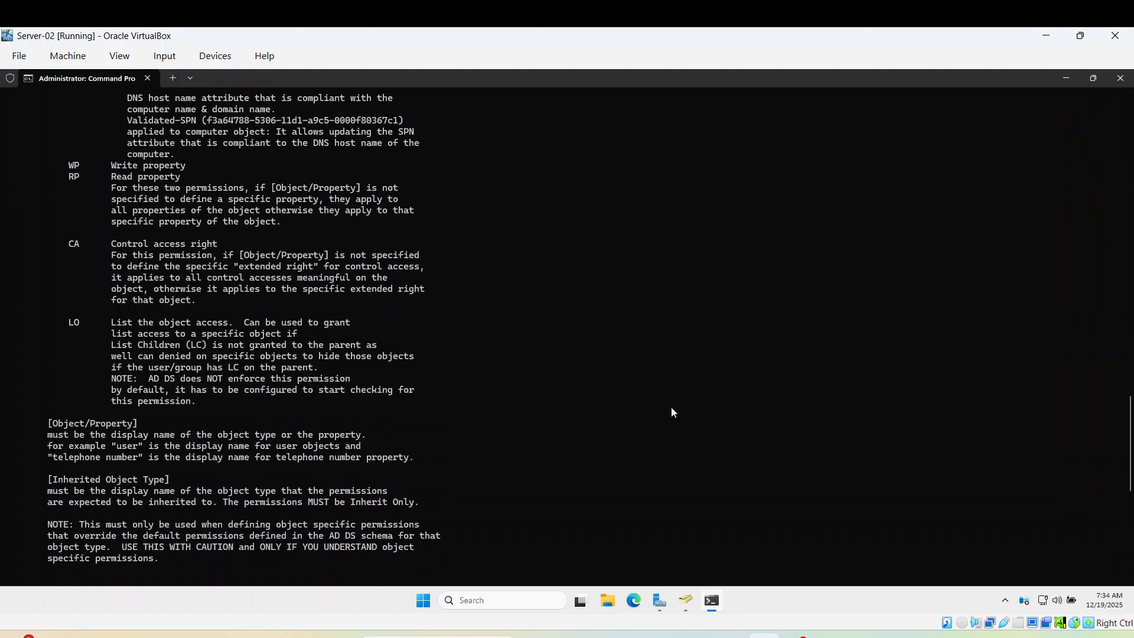
{"action": "scroll", "coordinate": [676, 431], "scroll_direction": "down", "scroll_amount": 3}
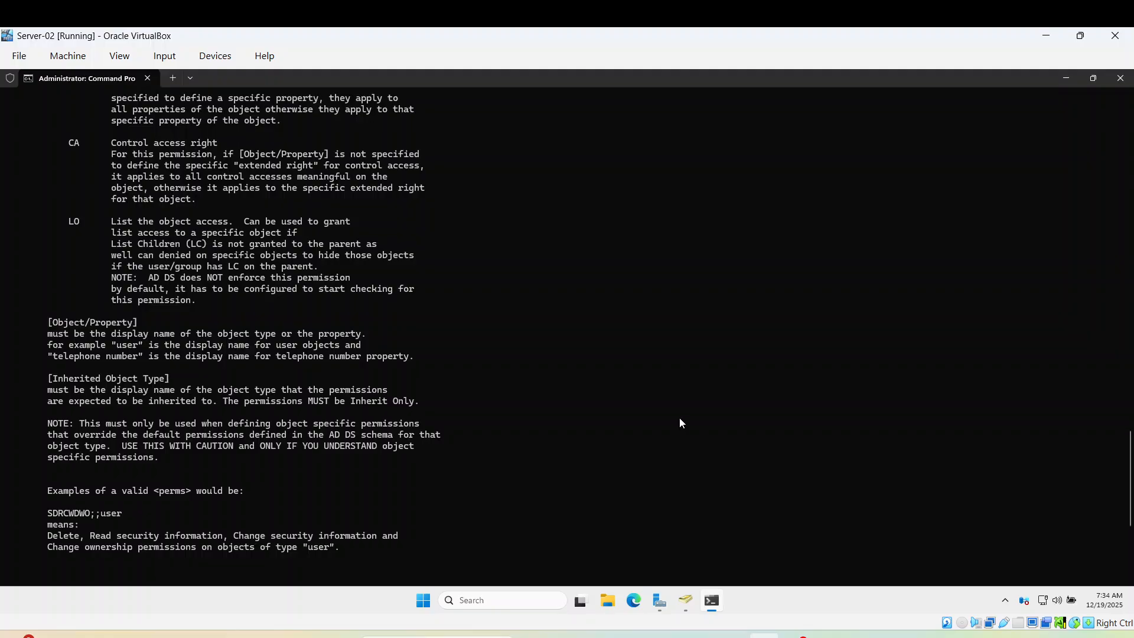
{"action": "scroll", "coordinate": [680, 422], "scroll_direction": "down", "scroll_amount": 3}
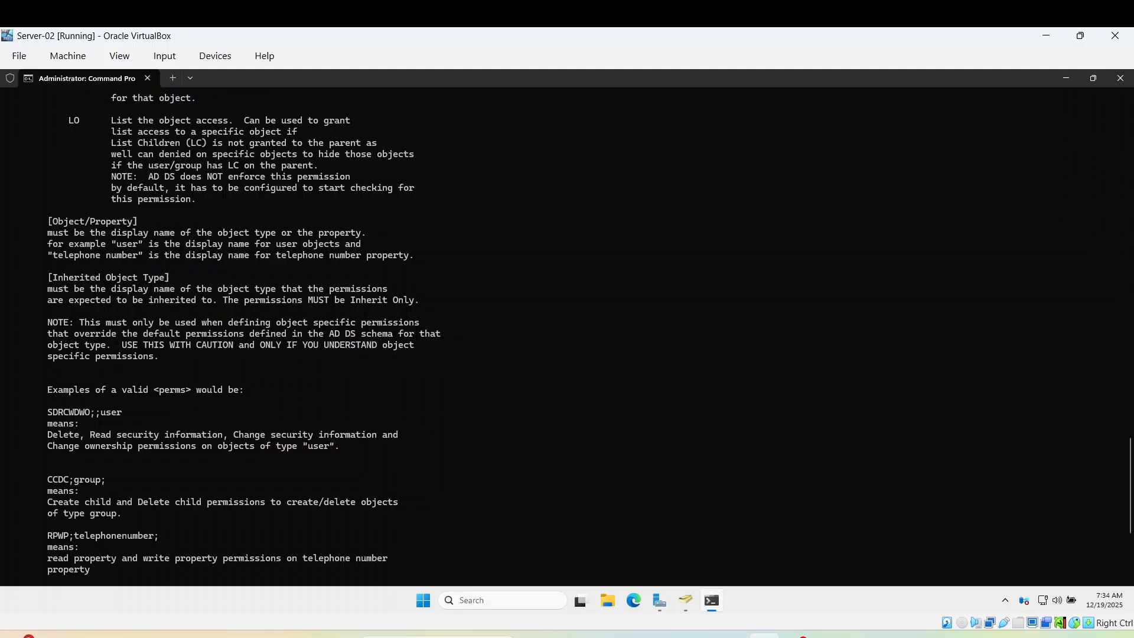
{"action": "left_click_drag", "start_coordinate": [58, 412], "coordinate": [132, 411]}
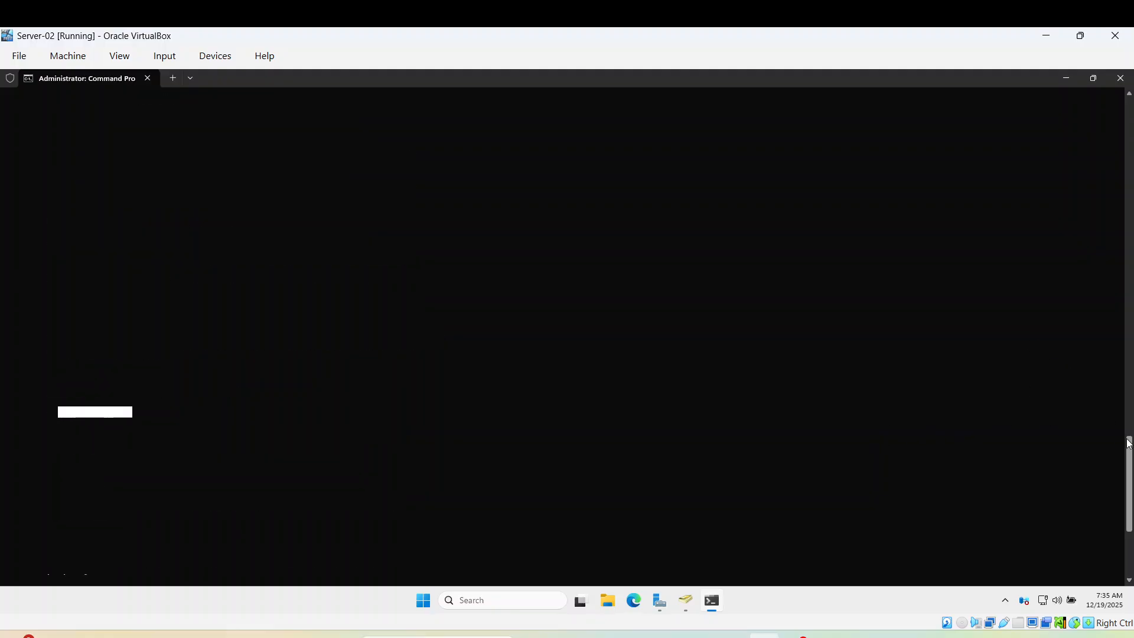
{"action": "left_click_drag", "start_coordinate": [1128, 445], "coordinate": [1118, 313]}
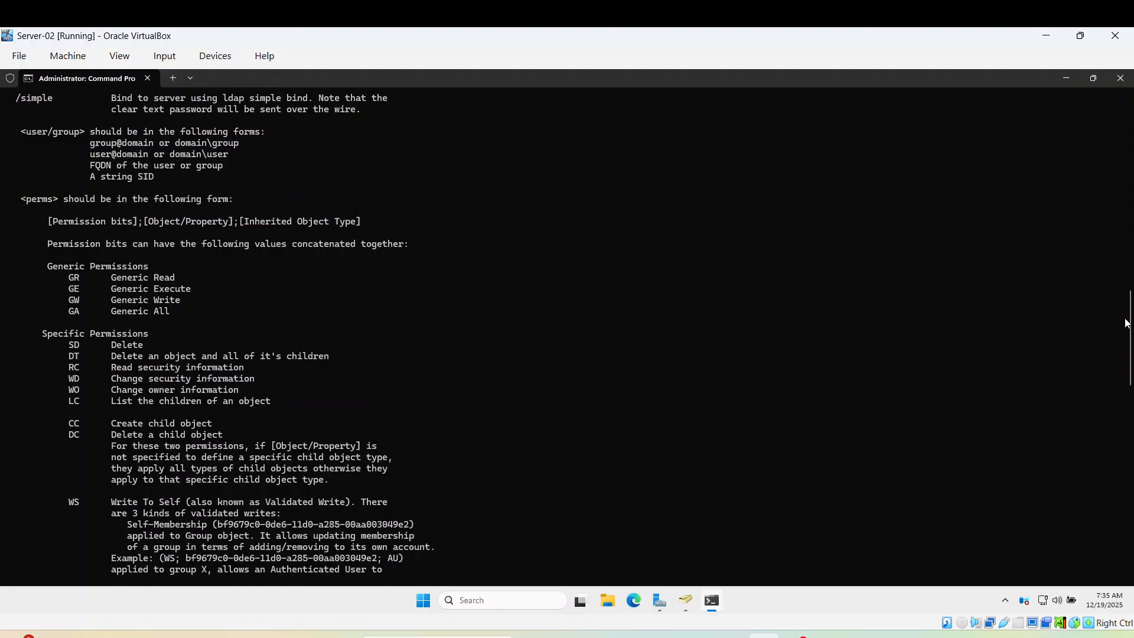